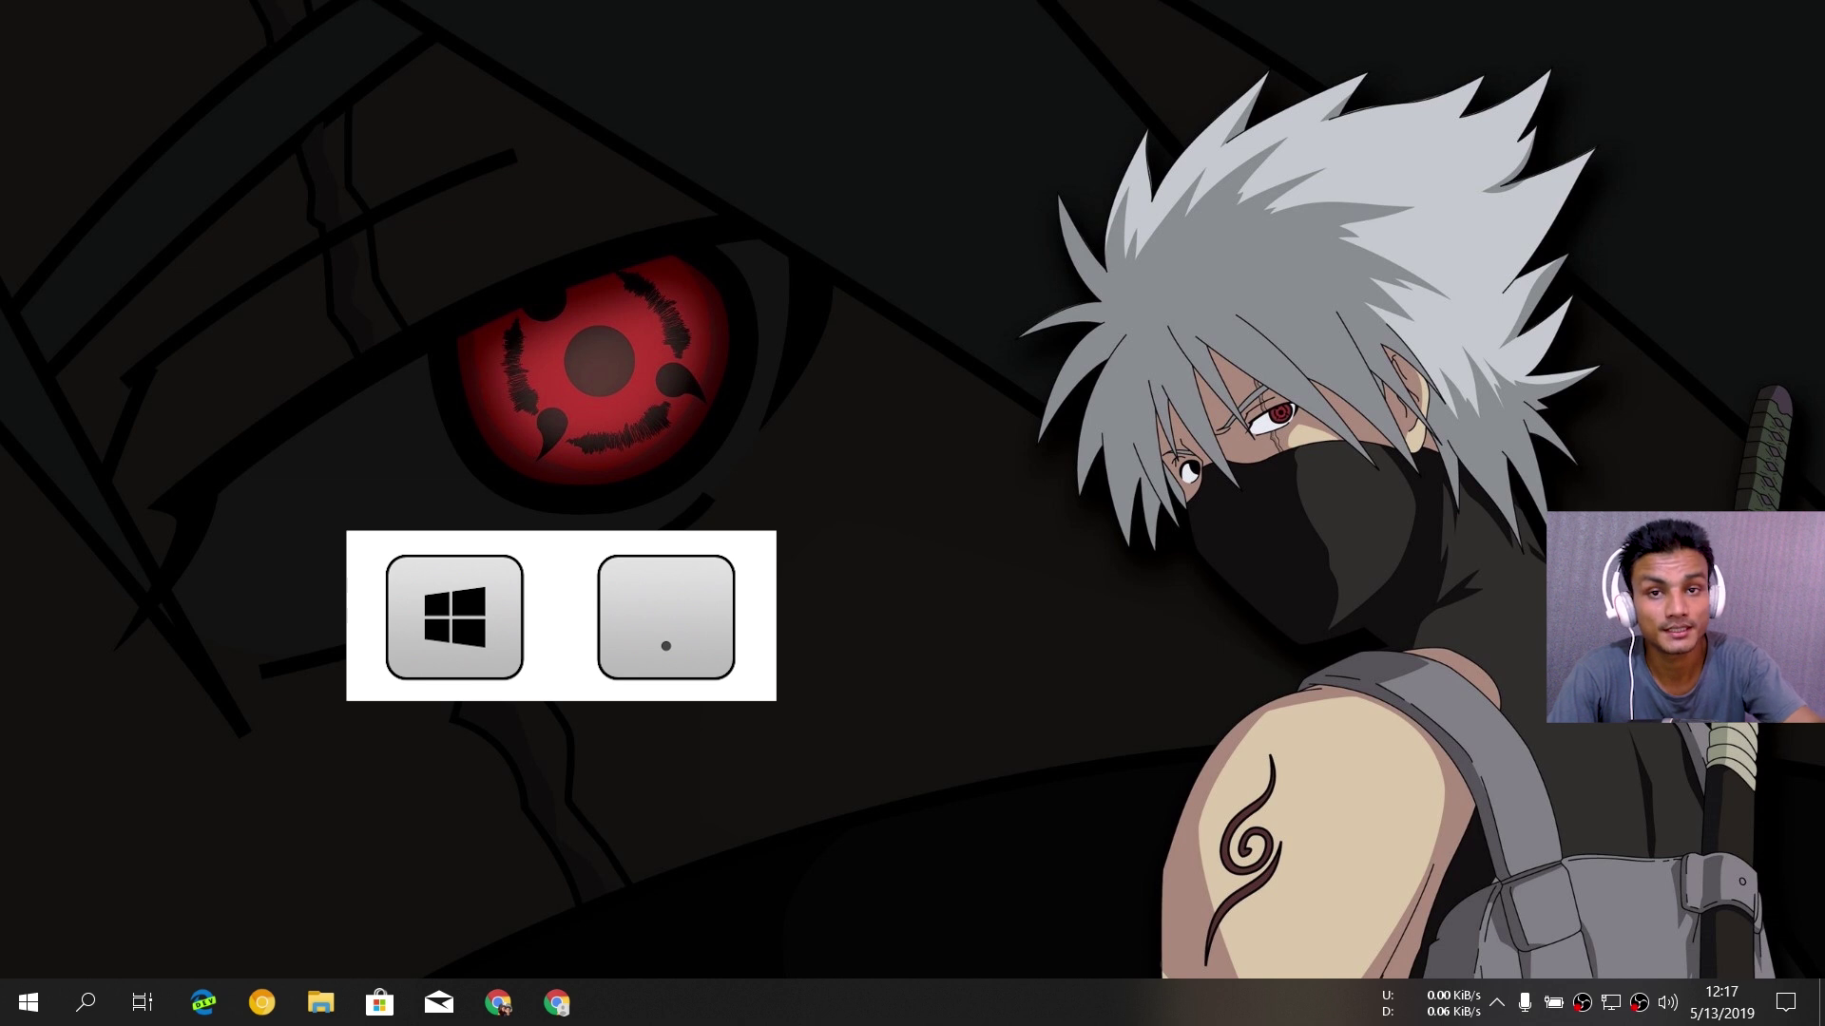
{"action": "key", "text": "super+period"}
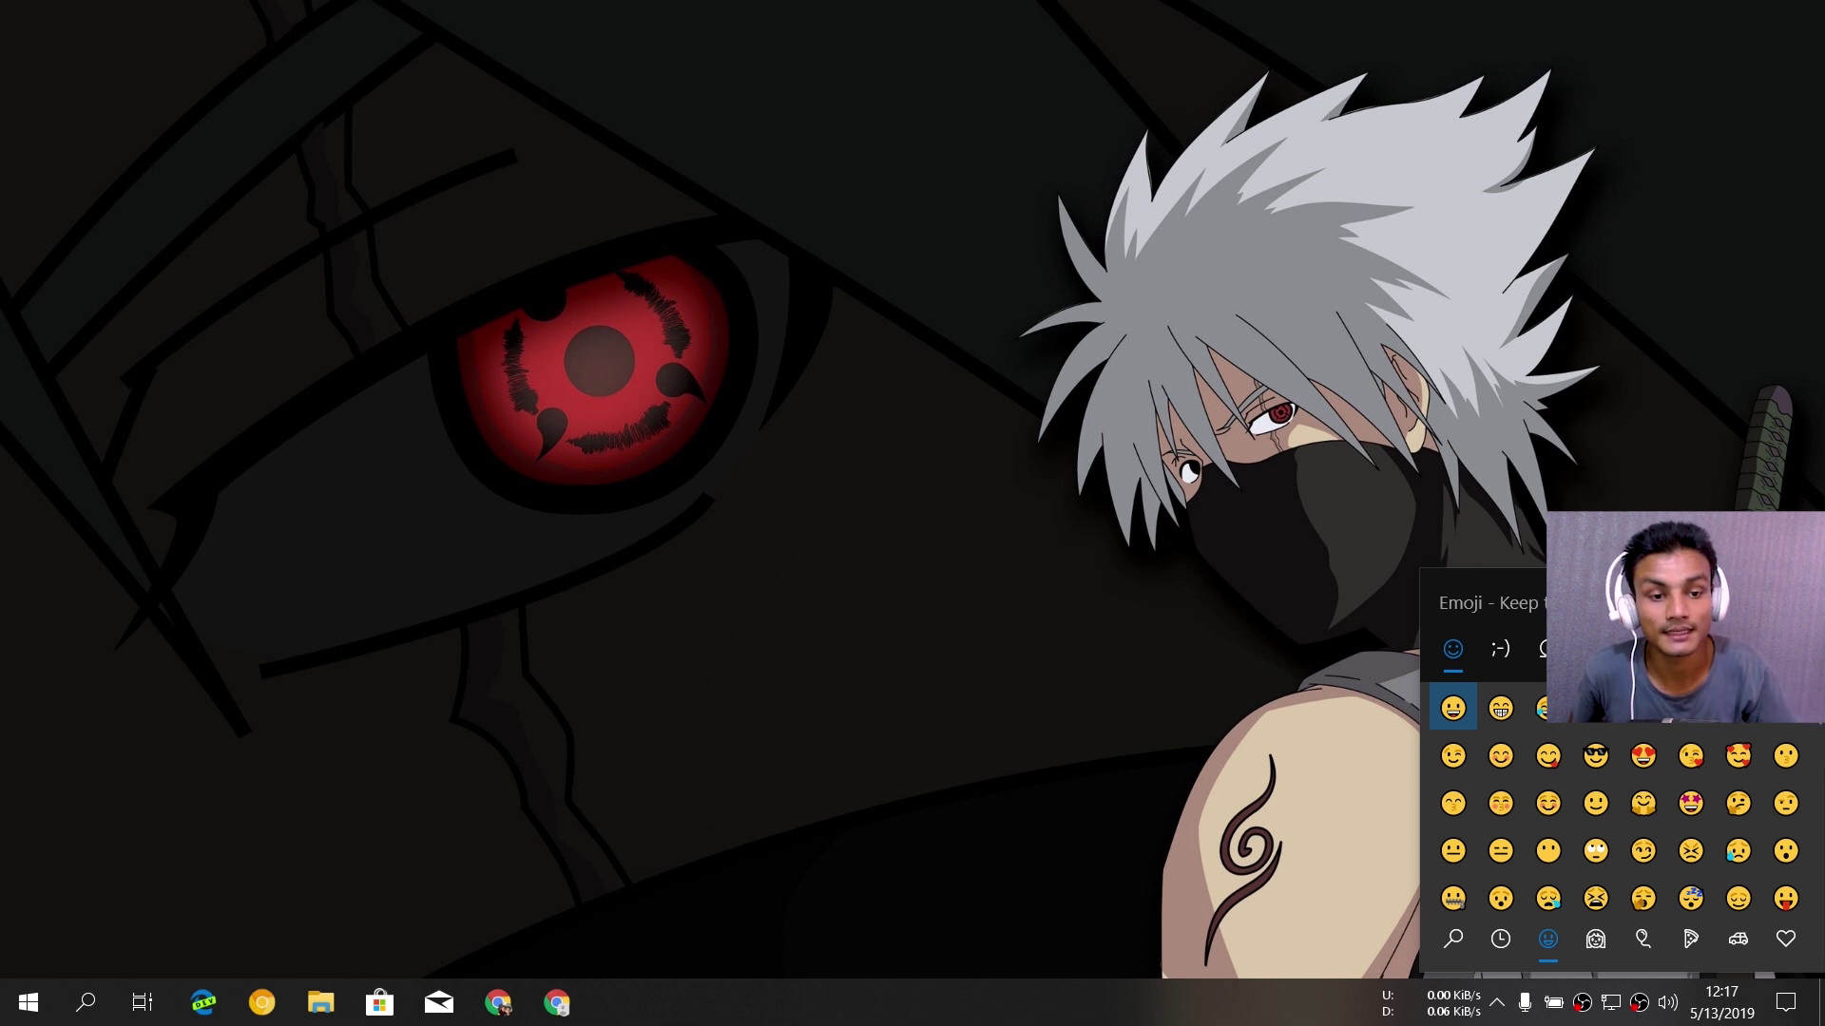
{"action": "left_click", "coordinate": [1141, 588]}
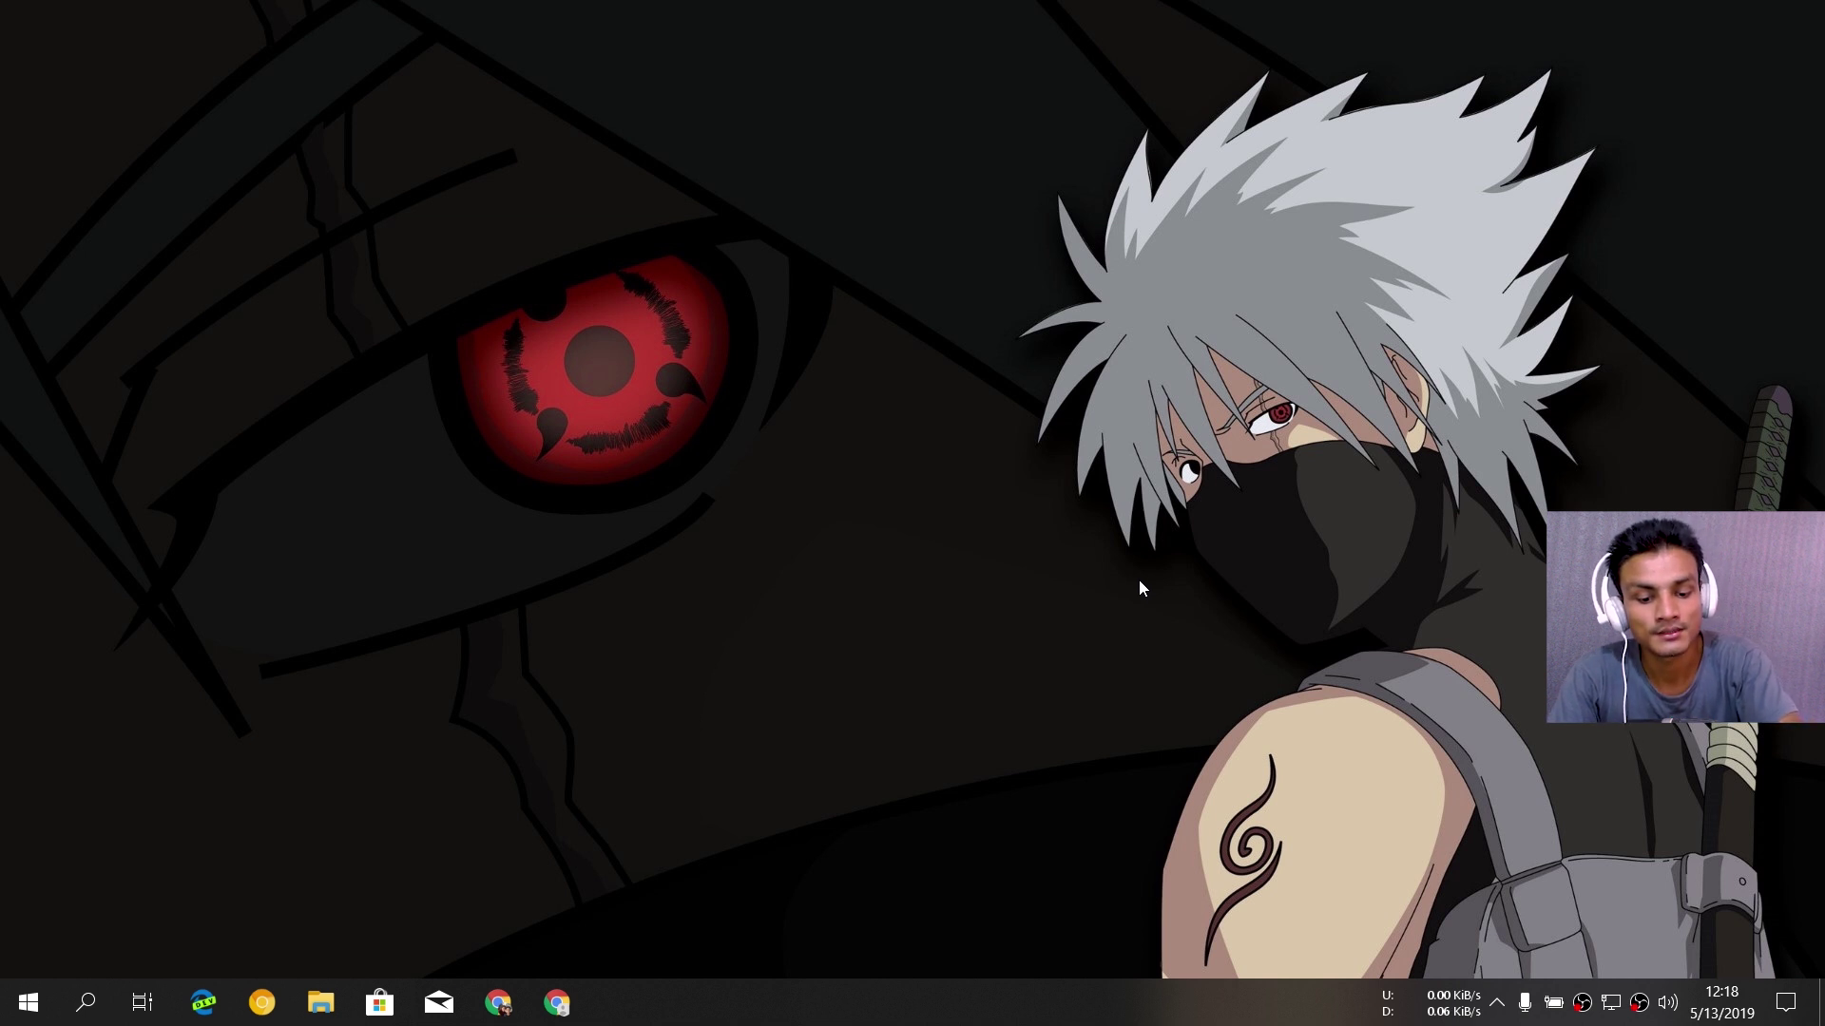
{"action": "key", "text": "super+period"}
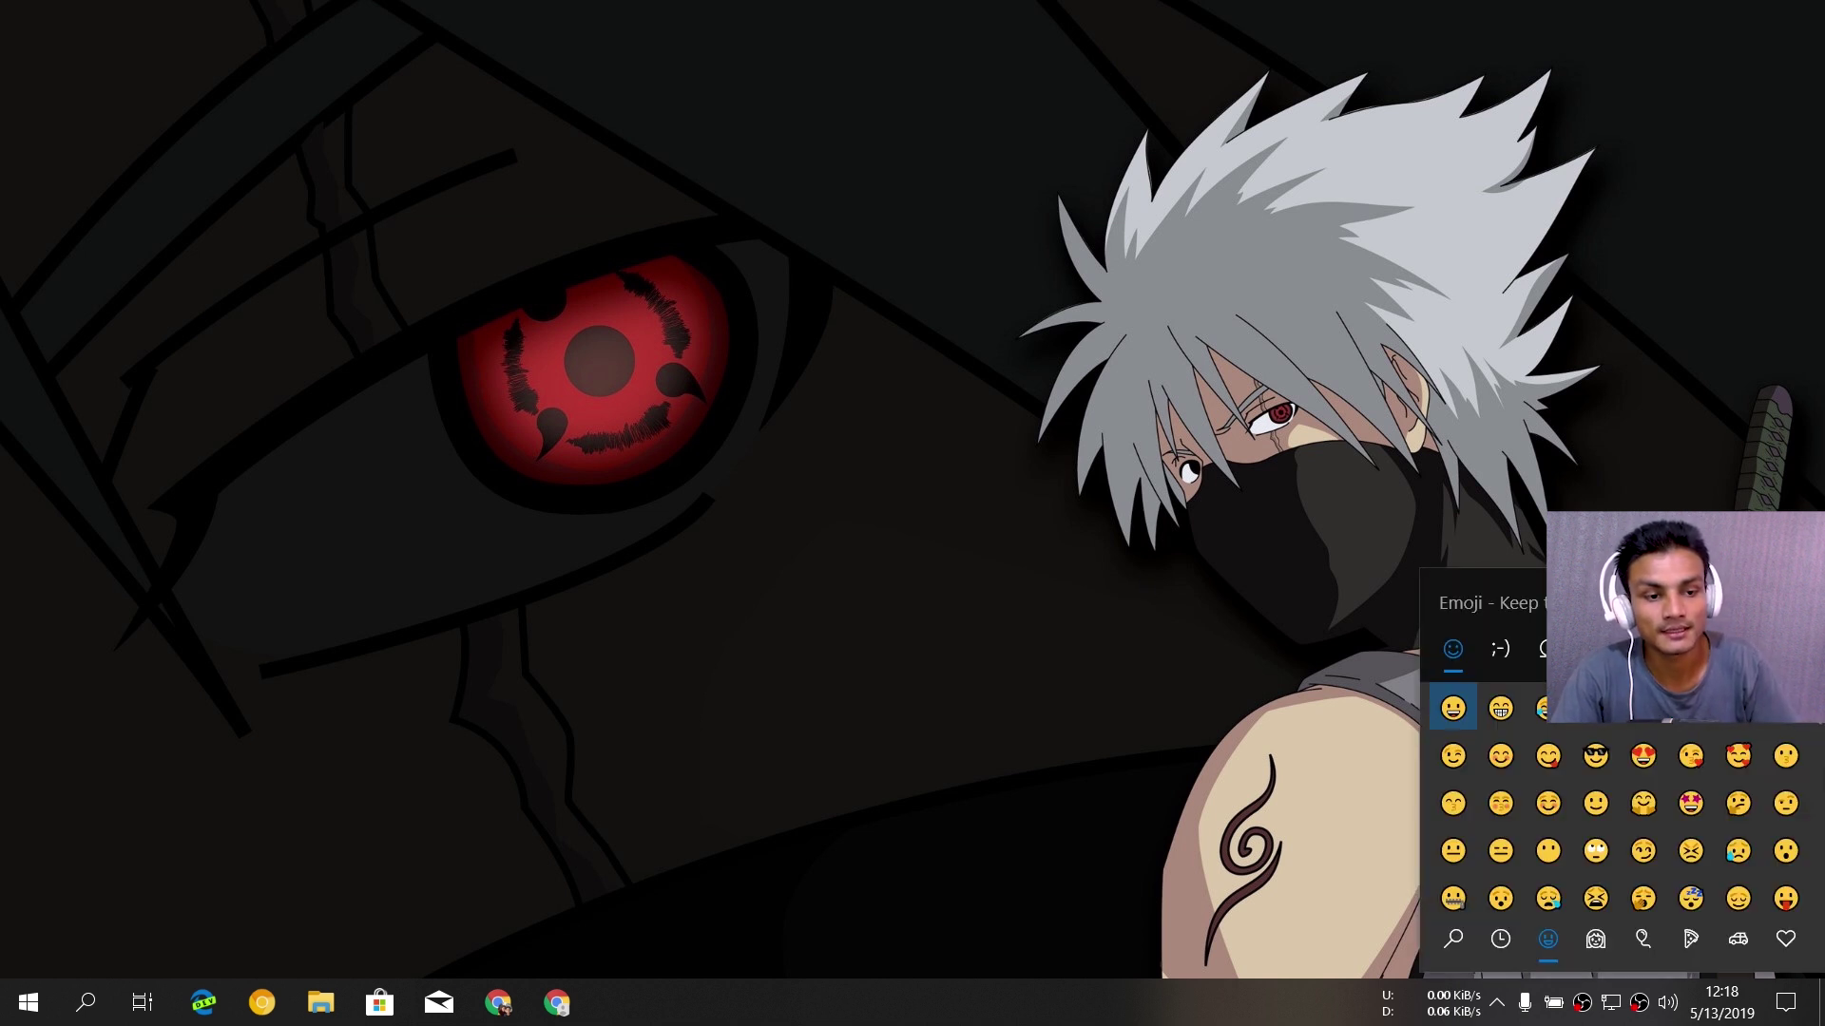
{"action": "left_click", "coordinate": [1206, 625]}
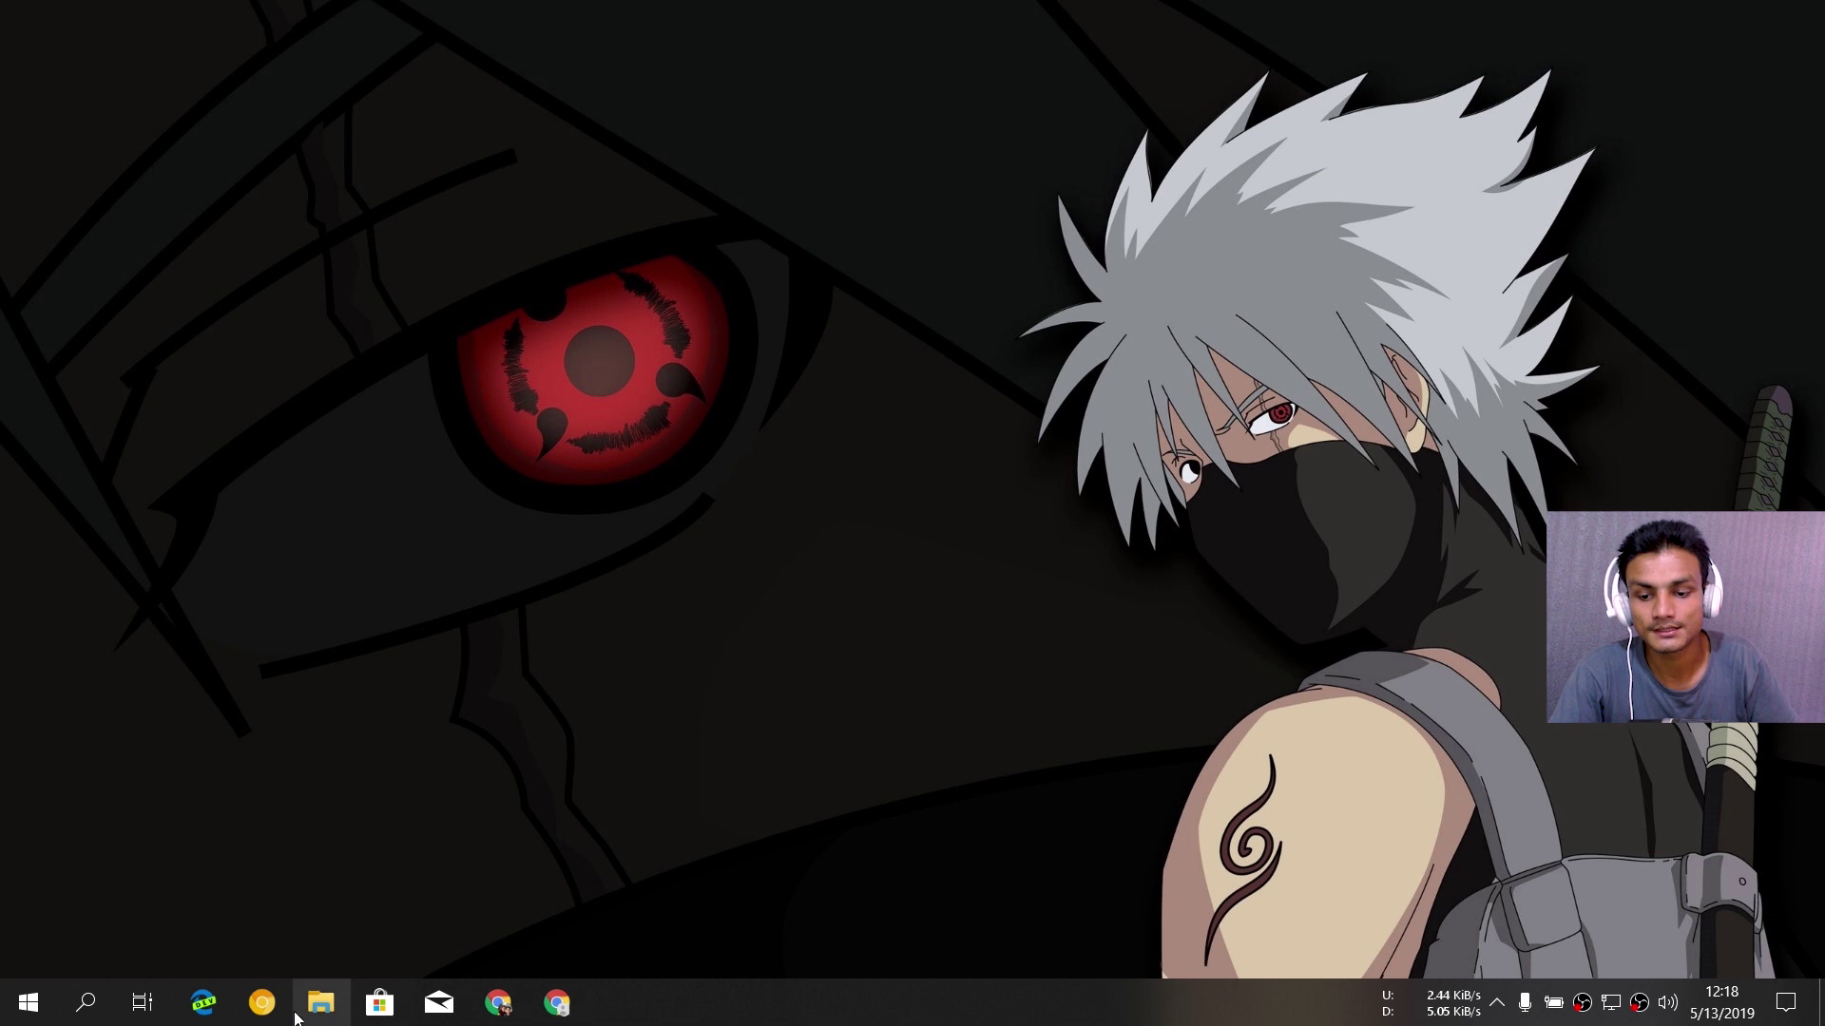
- Launch Chrome and raise the emoji panel over its address bar, showing recently used emoji
{"action": "left_click", "coordinate": [262, 1003]}
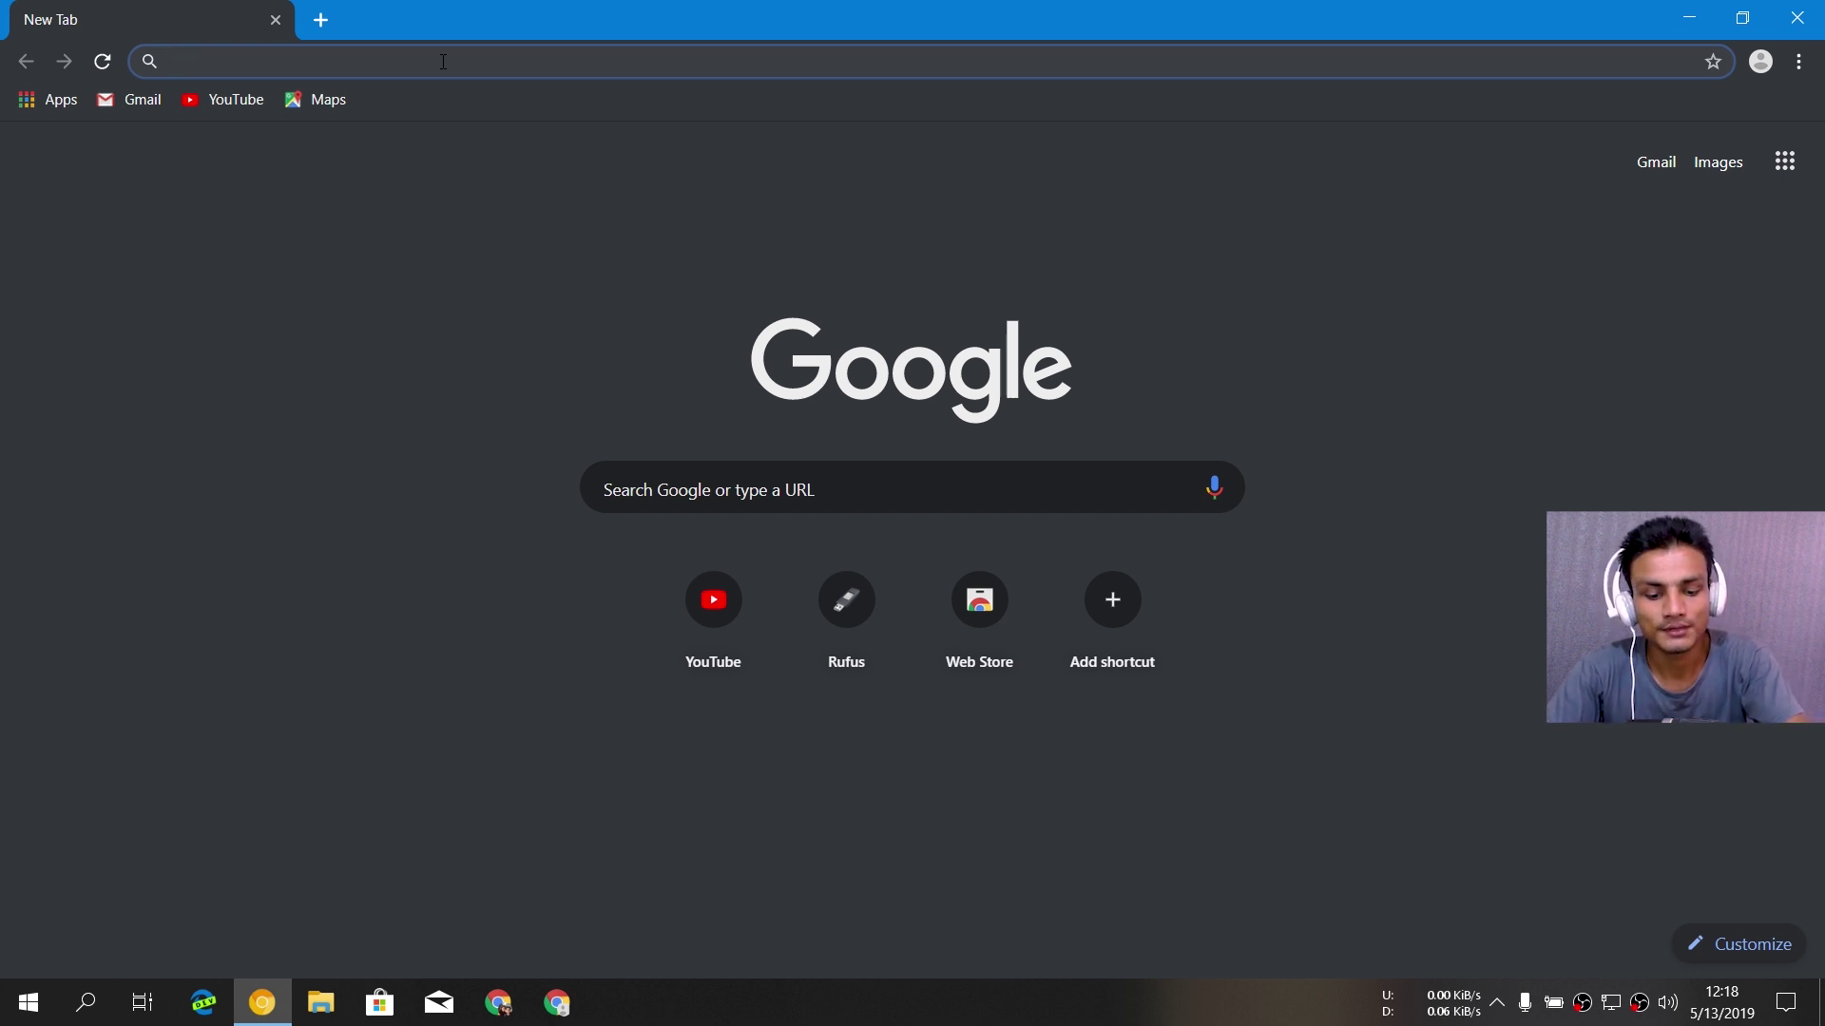
{"action": "key", "text": "super+period"}
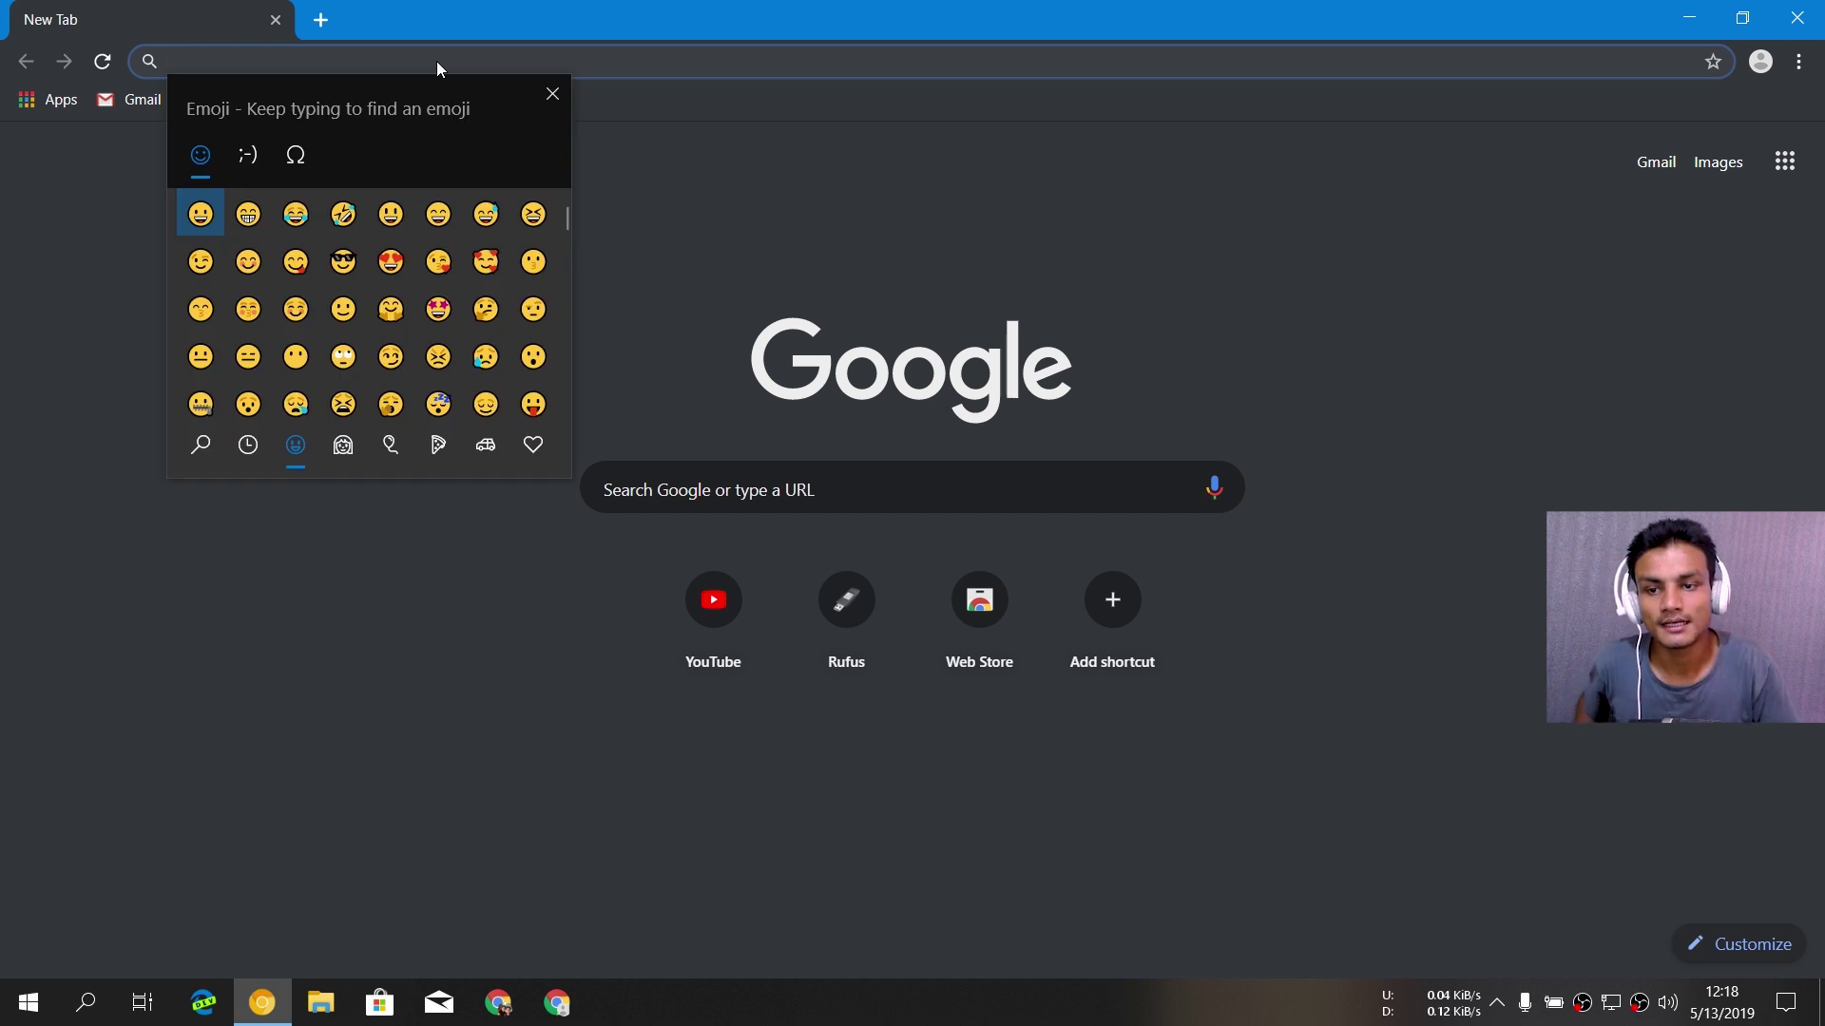
{"action": "left_click", "coordinate": [248, 445]}
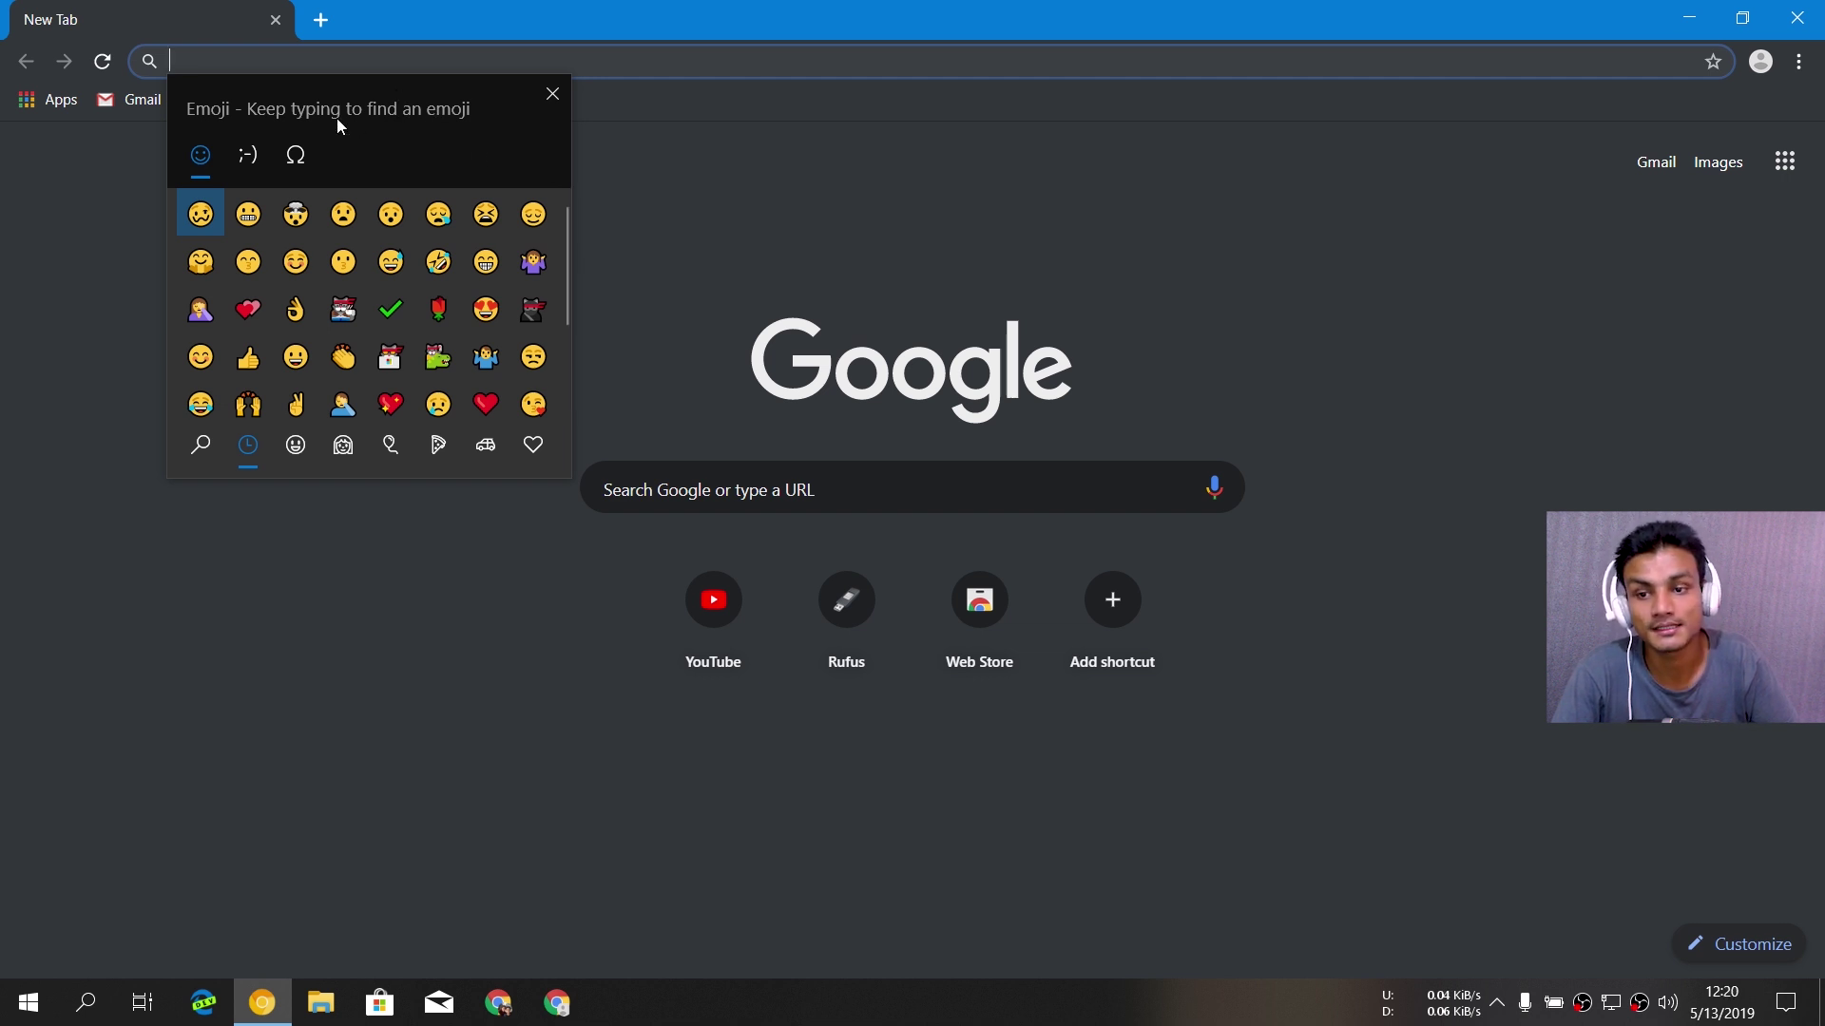
- Insert the kaomoji <3, :/ and :-x twice into the address bar, then close the panel
{"action": "left_click", "coordinate": [249, 158]}
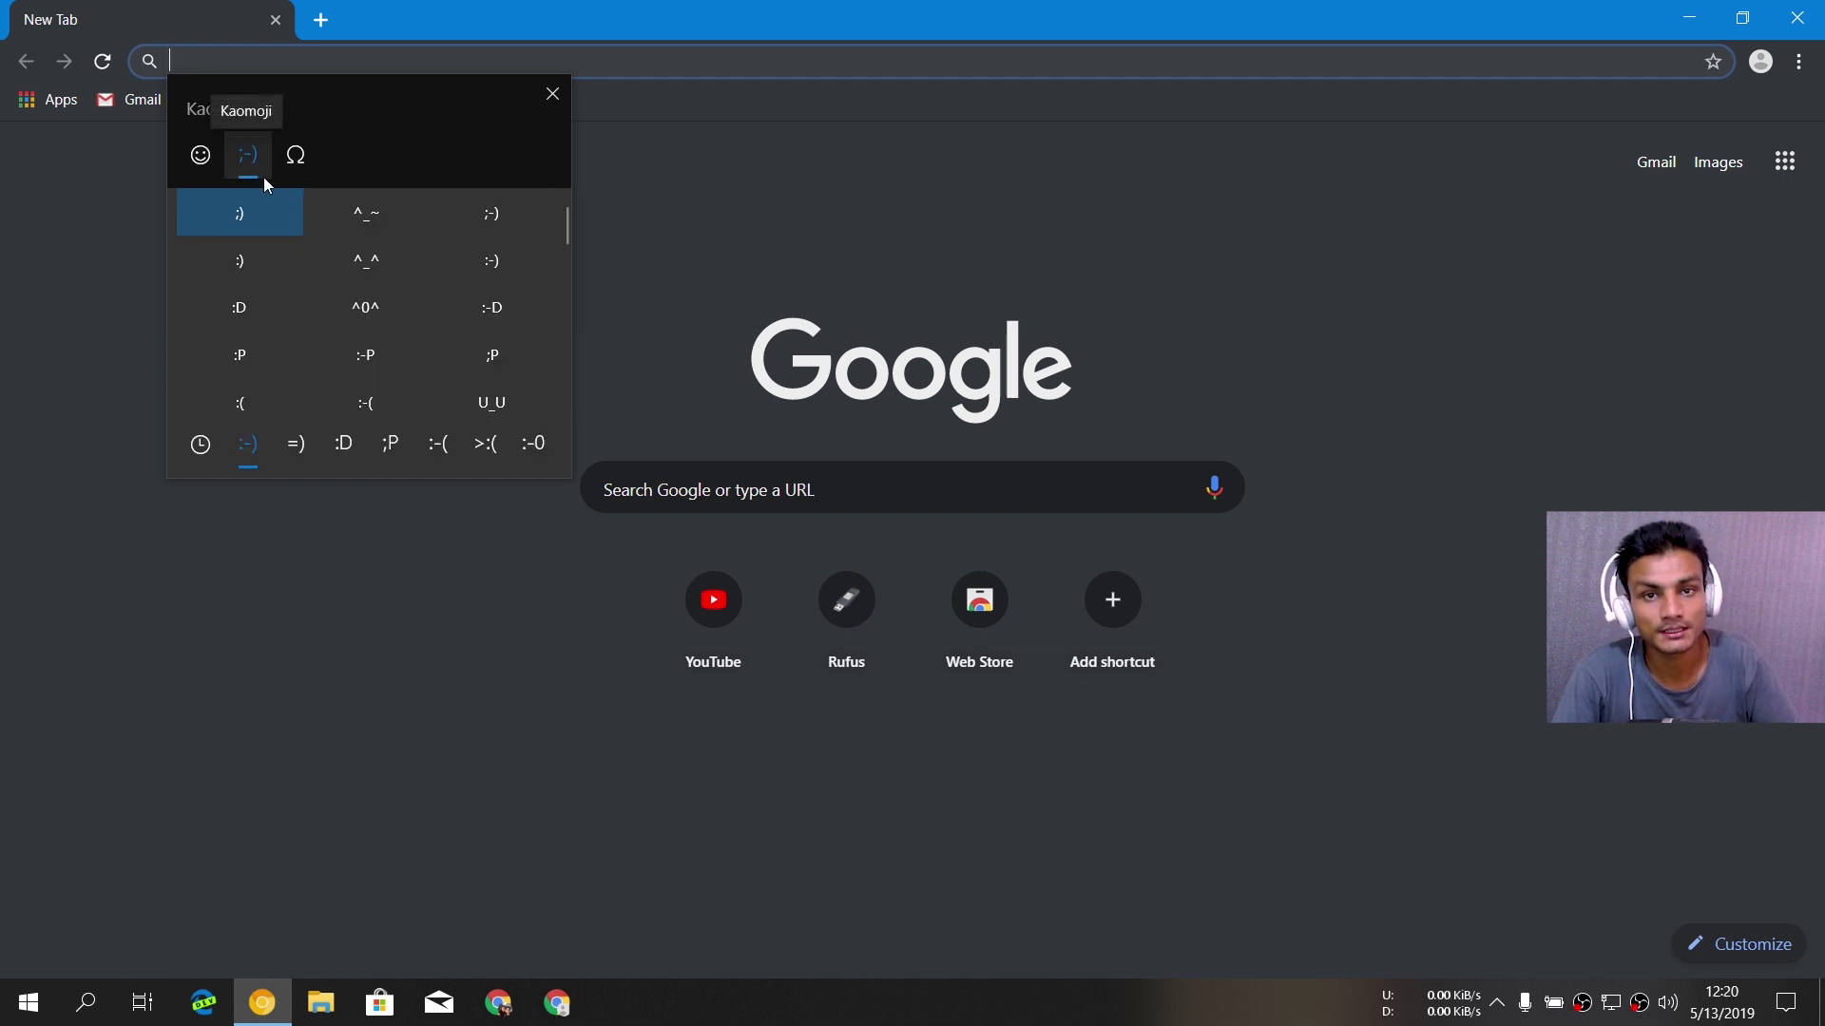
{"action": "scroll", "coordinate": [411, 291], "scroll_direction": "down", "scroll_amount": 3}
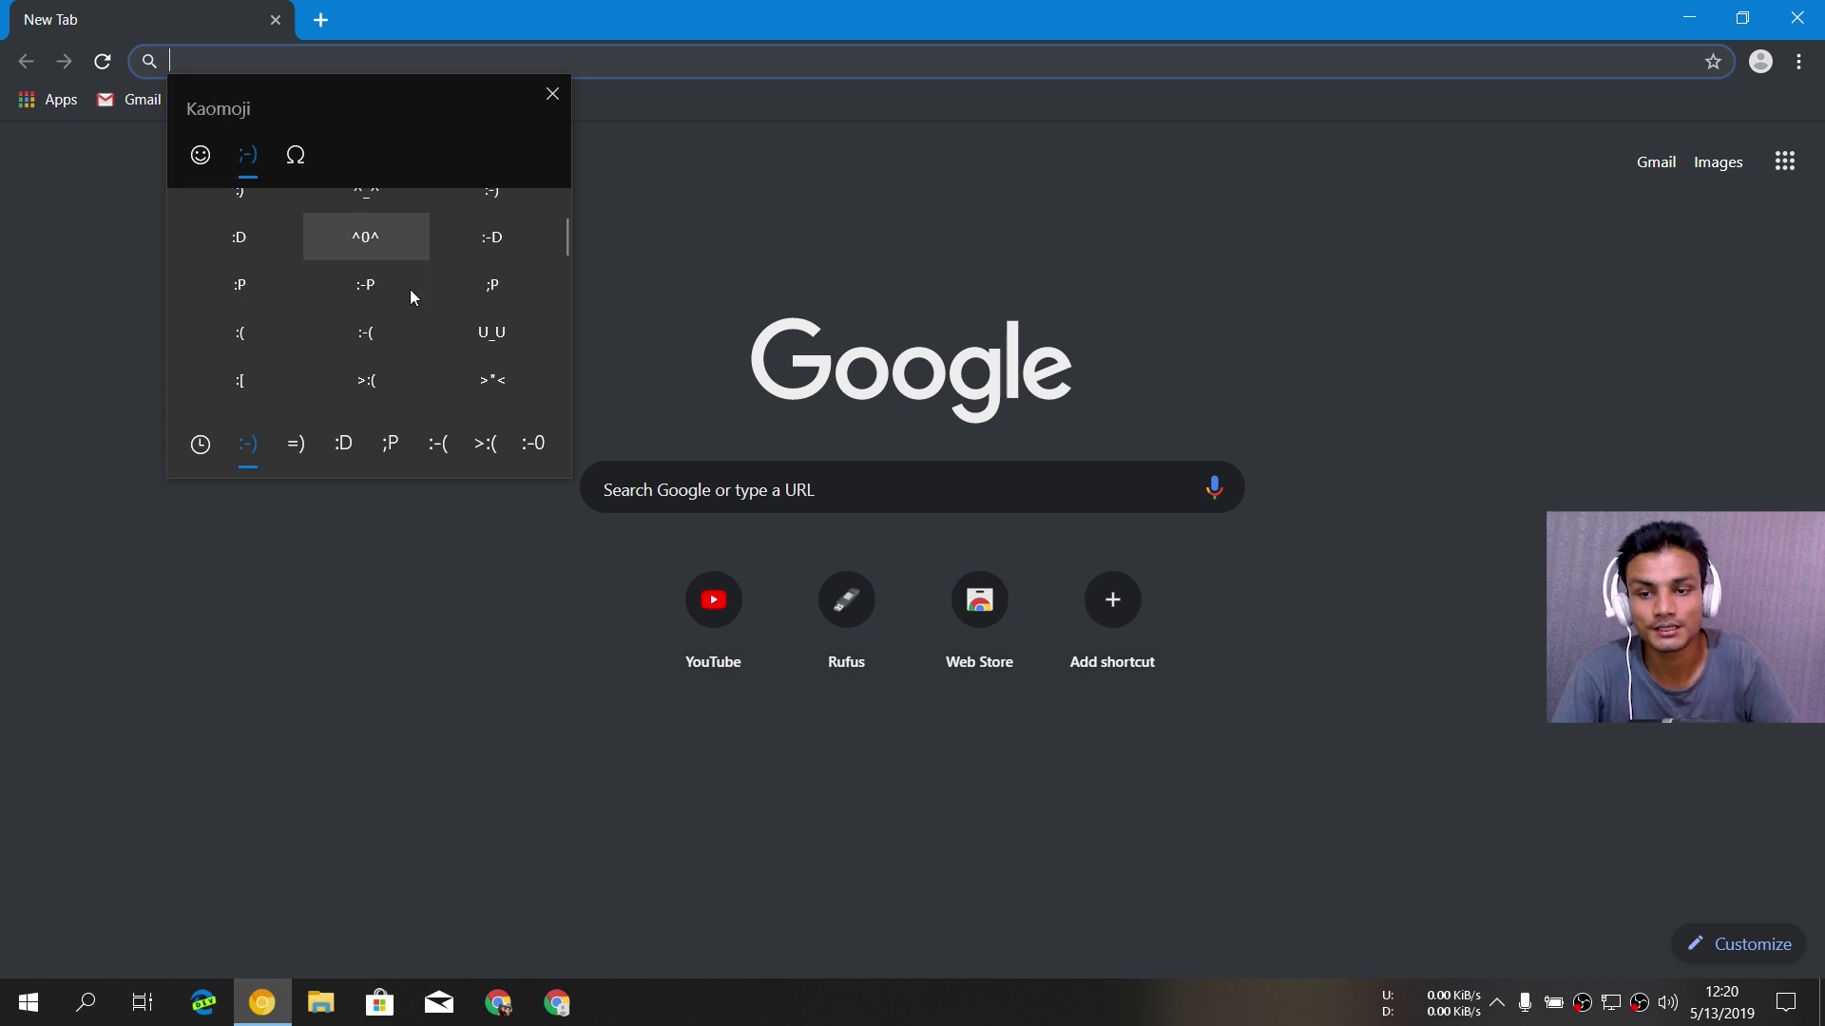
{"action": "scroll", "coordinate": [414, 299], "scroll_direction": "down", "scroll_amount": 2}
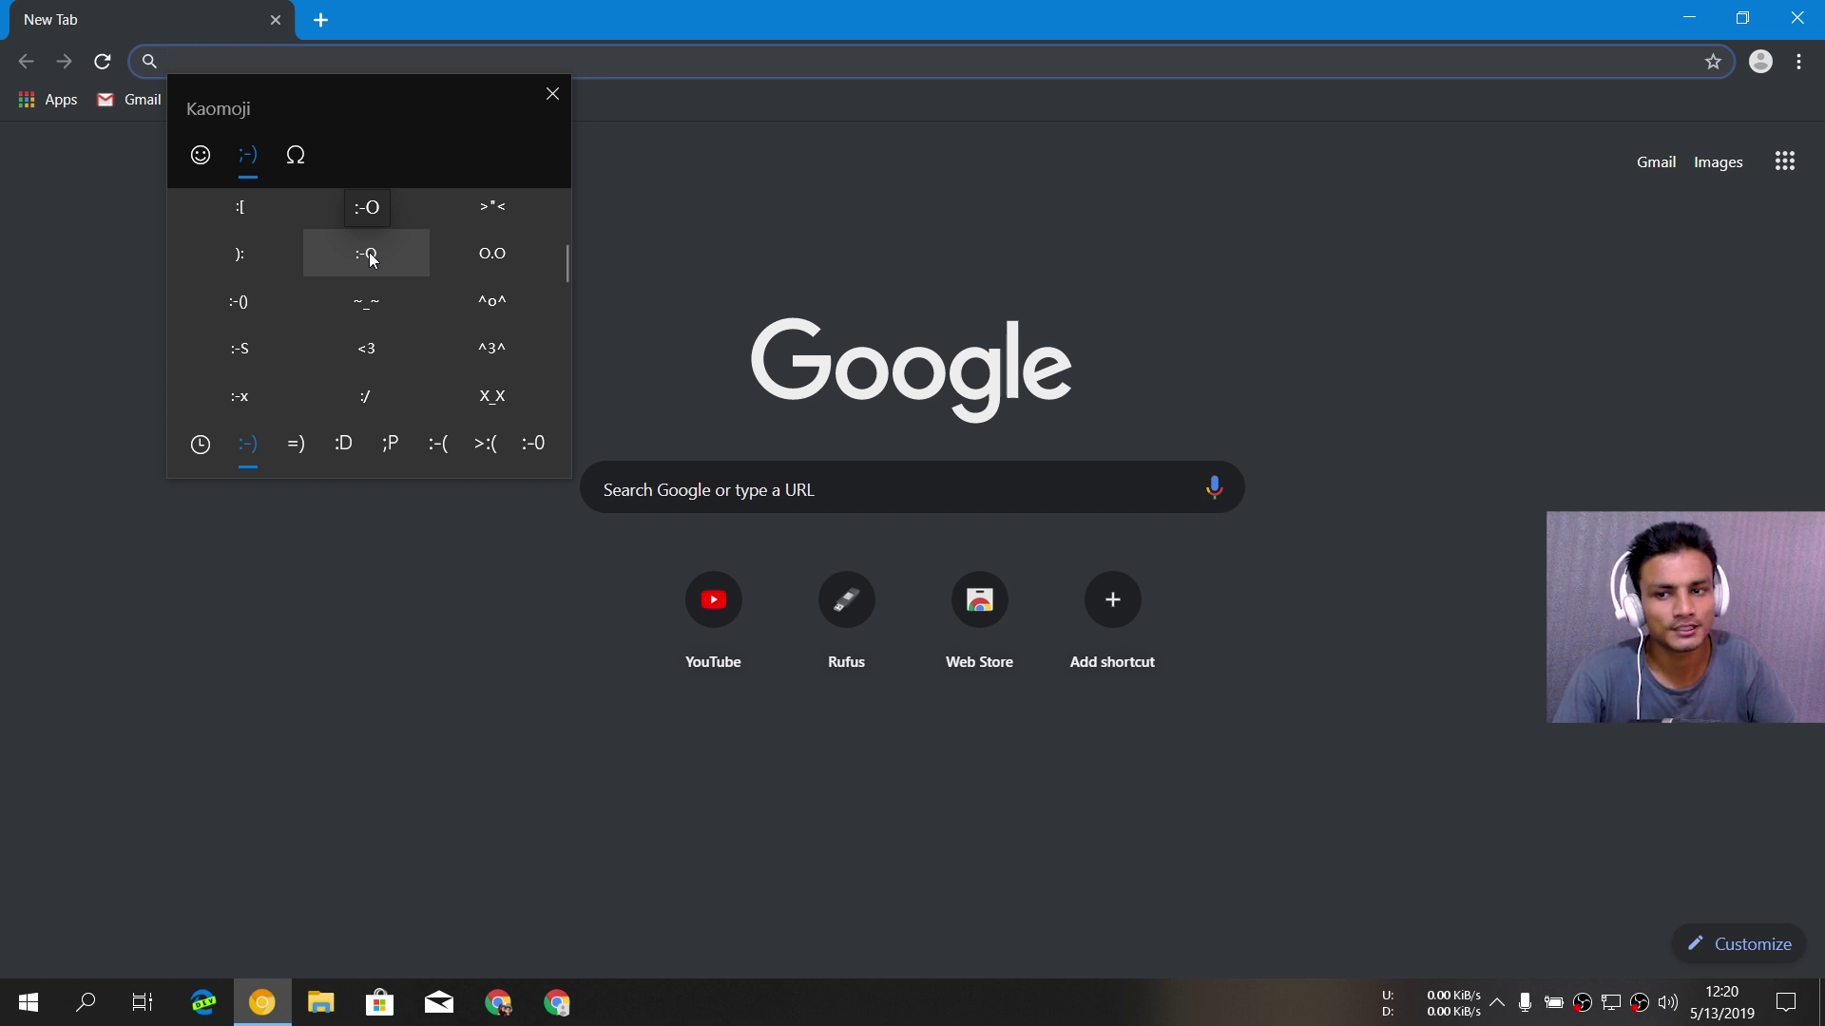
{"action": "scroll", "coordinate": [437, 351], "scroll_direction": "down", "scroll_amount": 2}
{"action": "left_click", "coordinate": [367, 244]}
{"action": "left_click", "coordinate": [367, 291]}
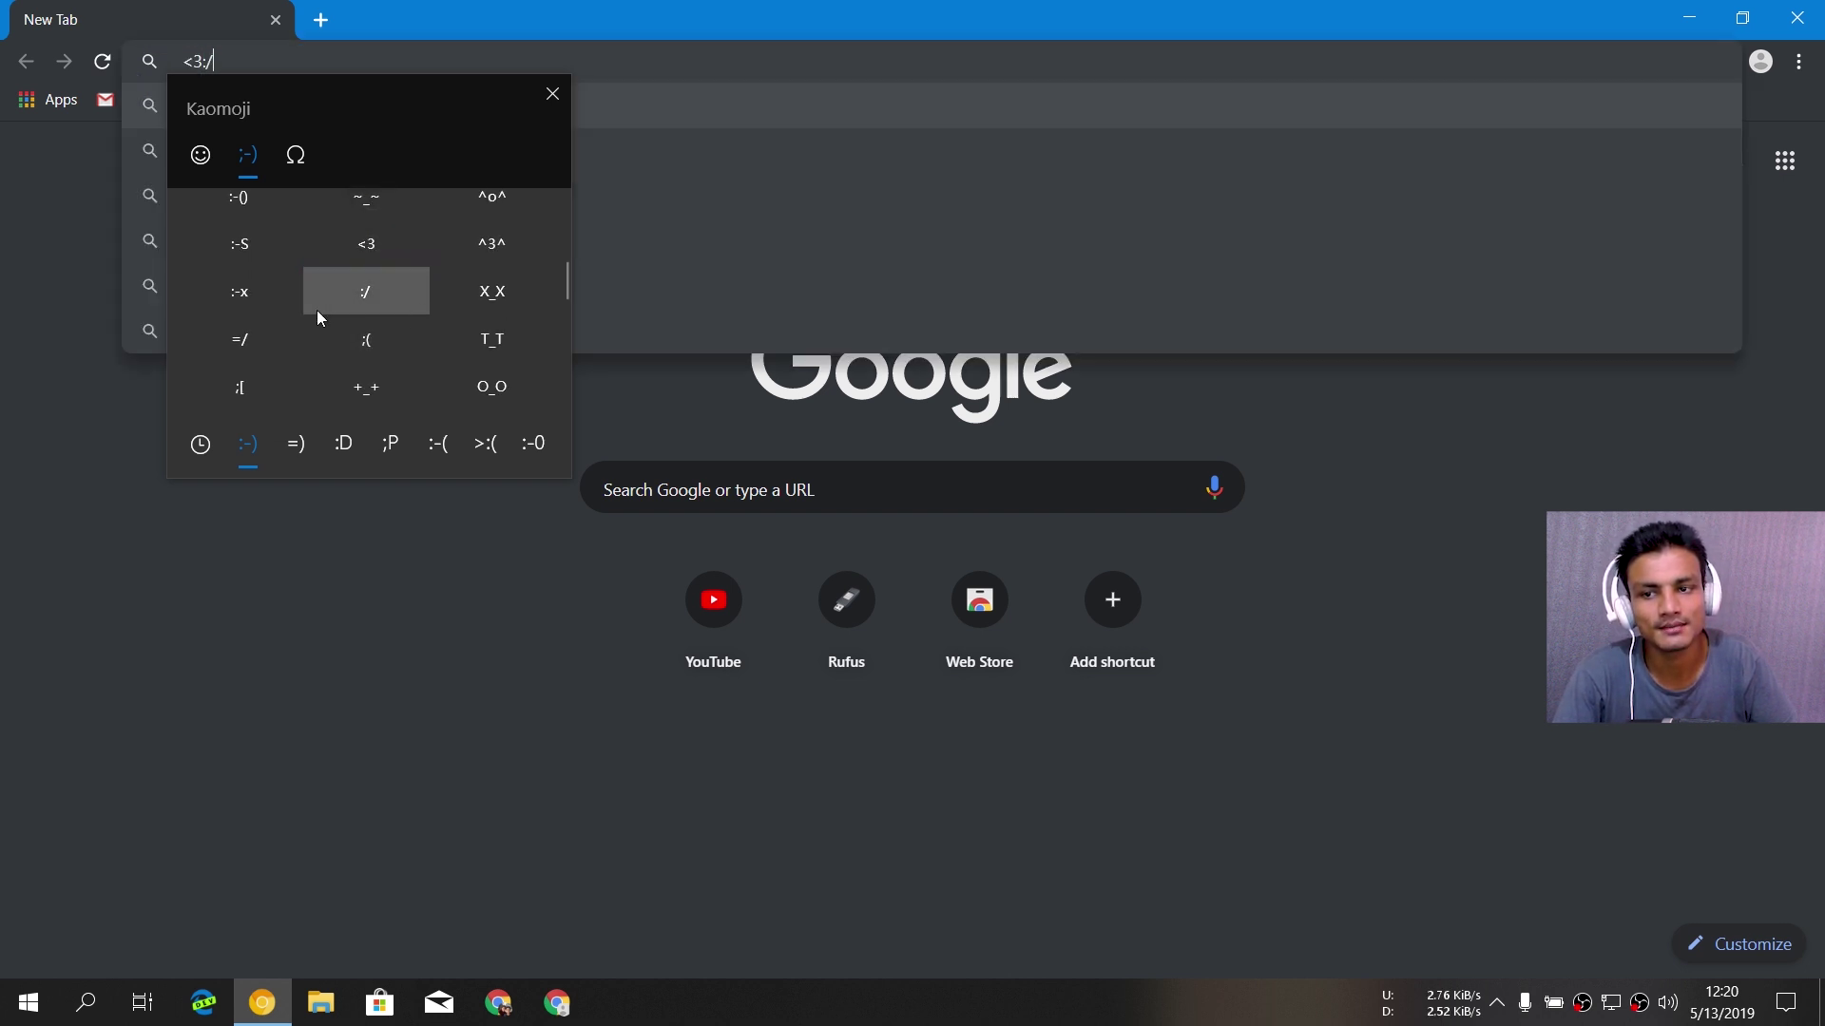
{"action": "left_click", "coordinate": [268, 286]}
{"action": "left_click", "coordinate": [266, 277]}
{"action": "left_click", "coordinate": [296, 155]}
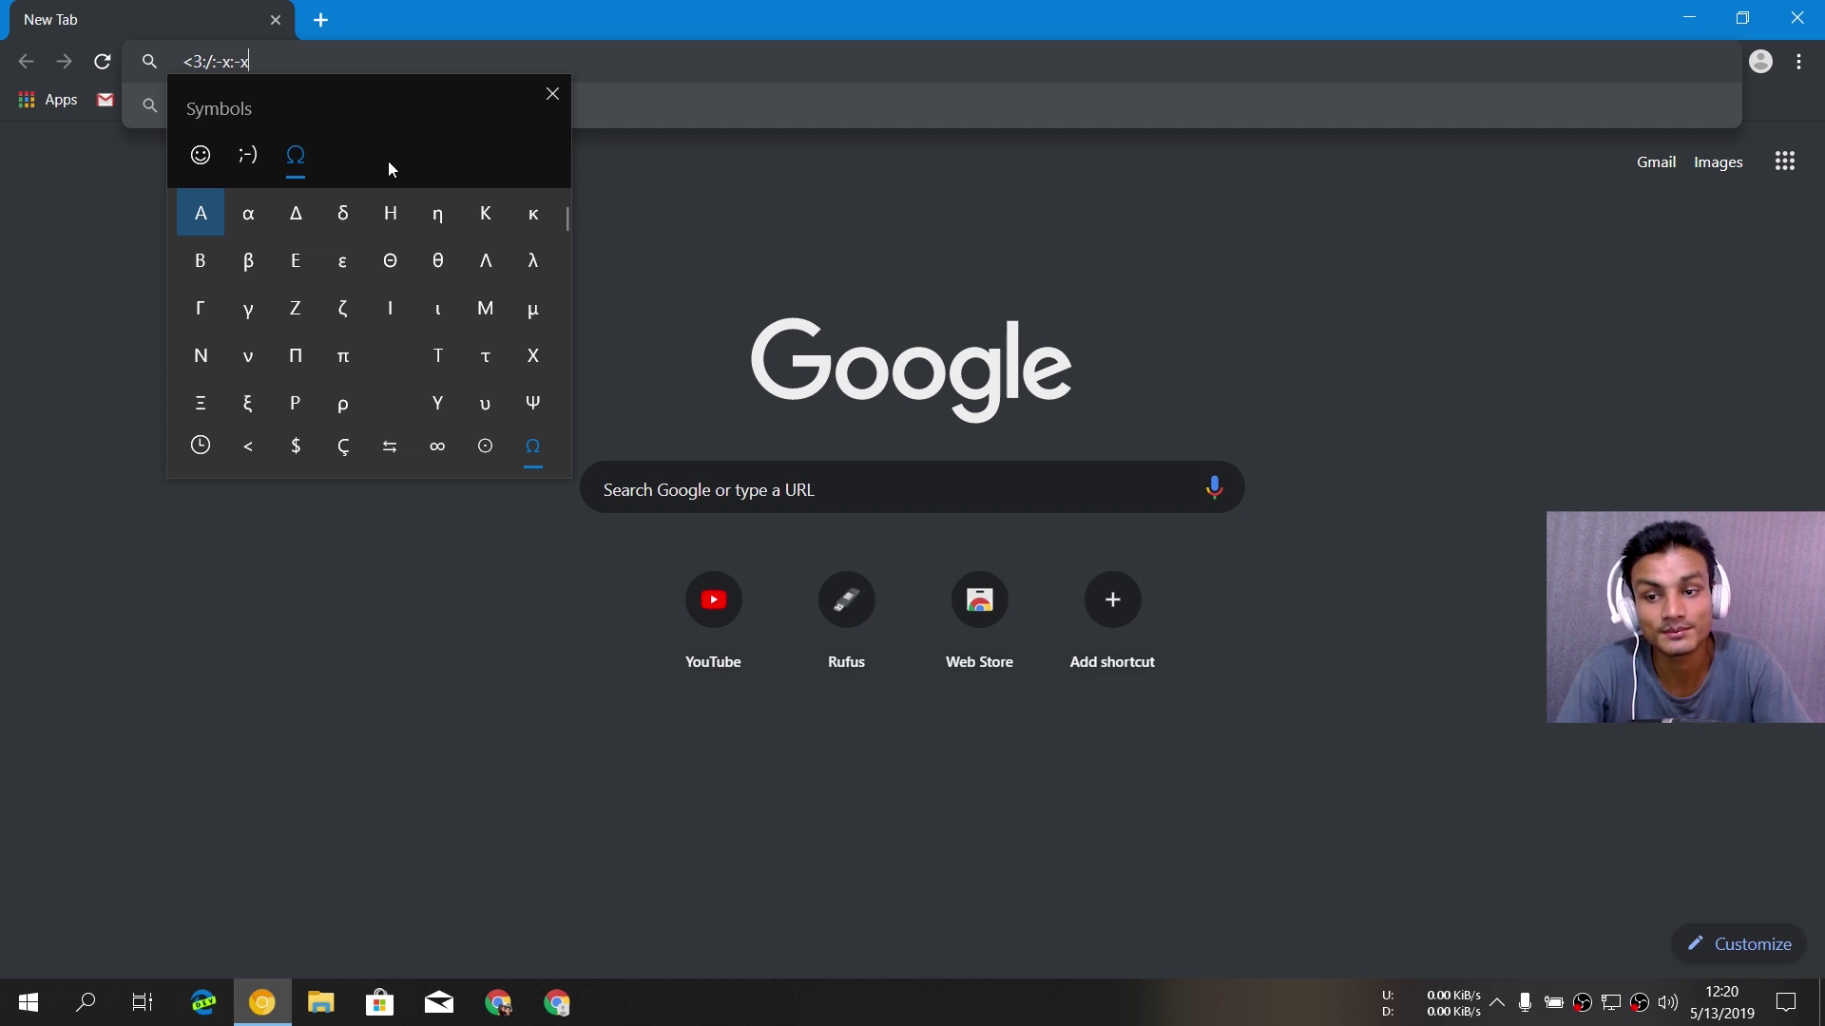
{"action": "key", "text": "Escape"}
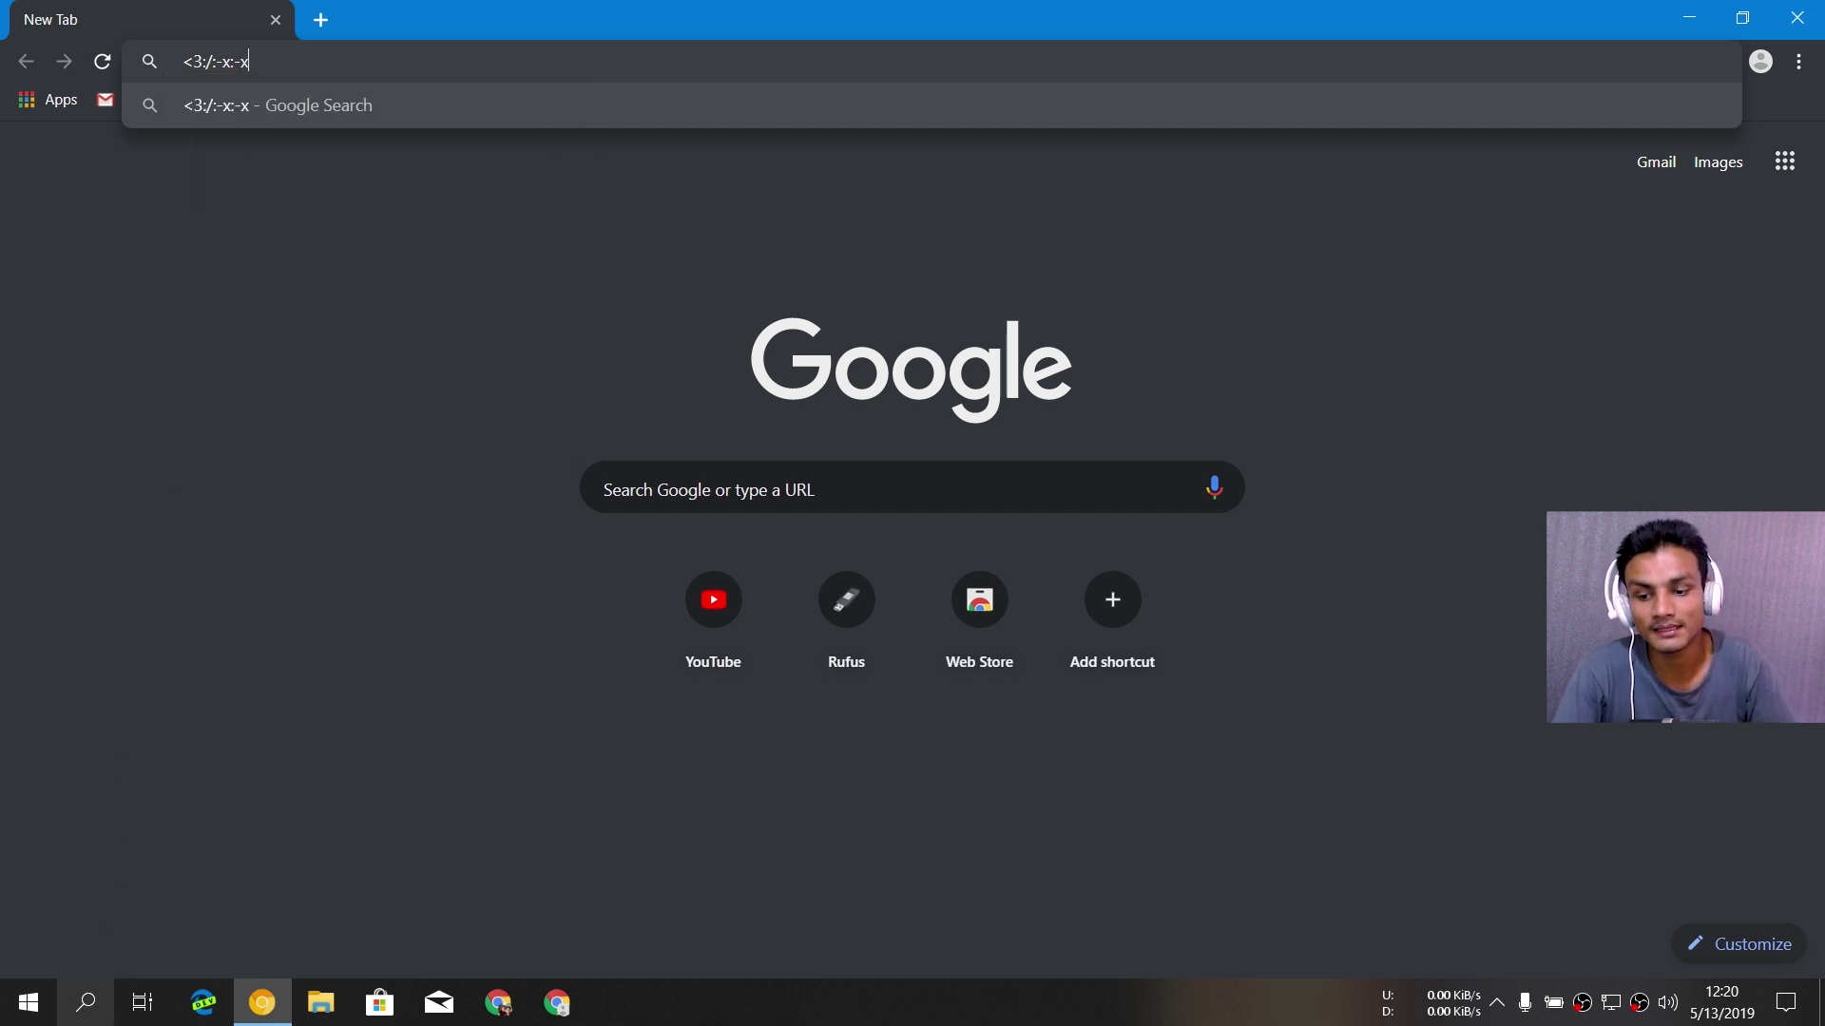
- Launch Character Map from Windows search and move its window toward the screen centre
{"action": "left_click", "coordinate": [90, 1006]}
{"action": "type", "text": "c"}
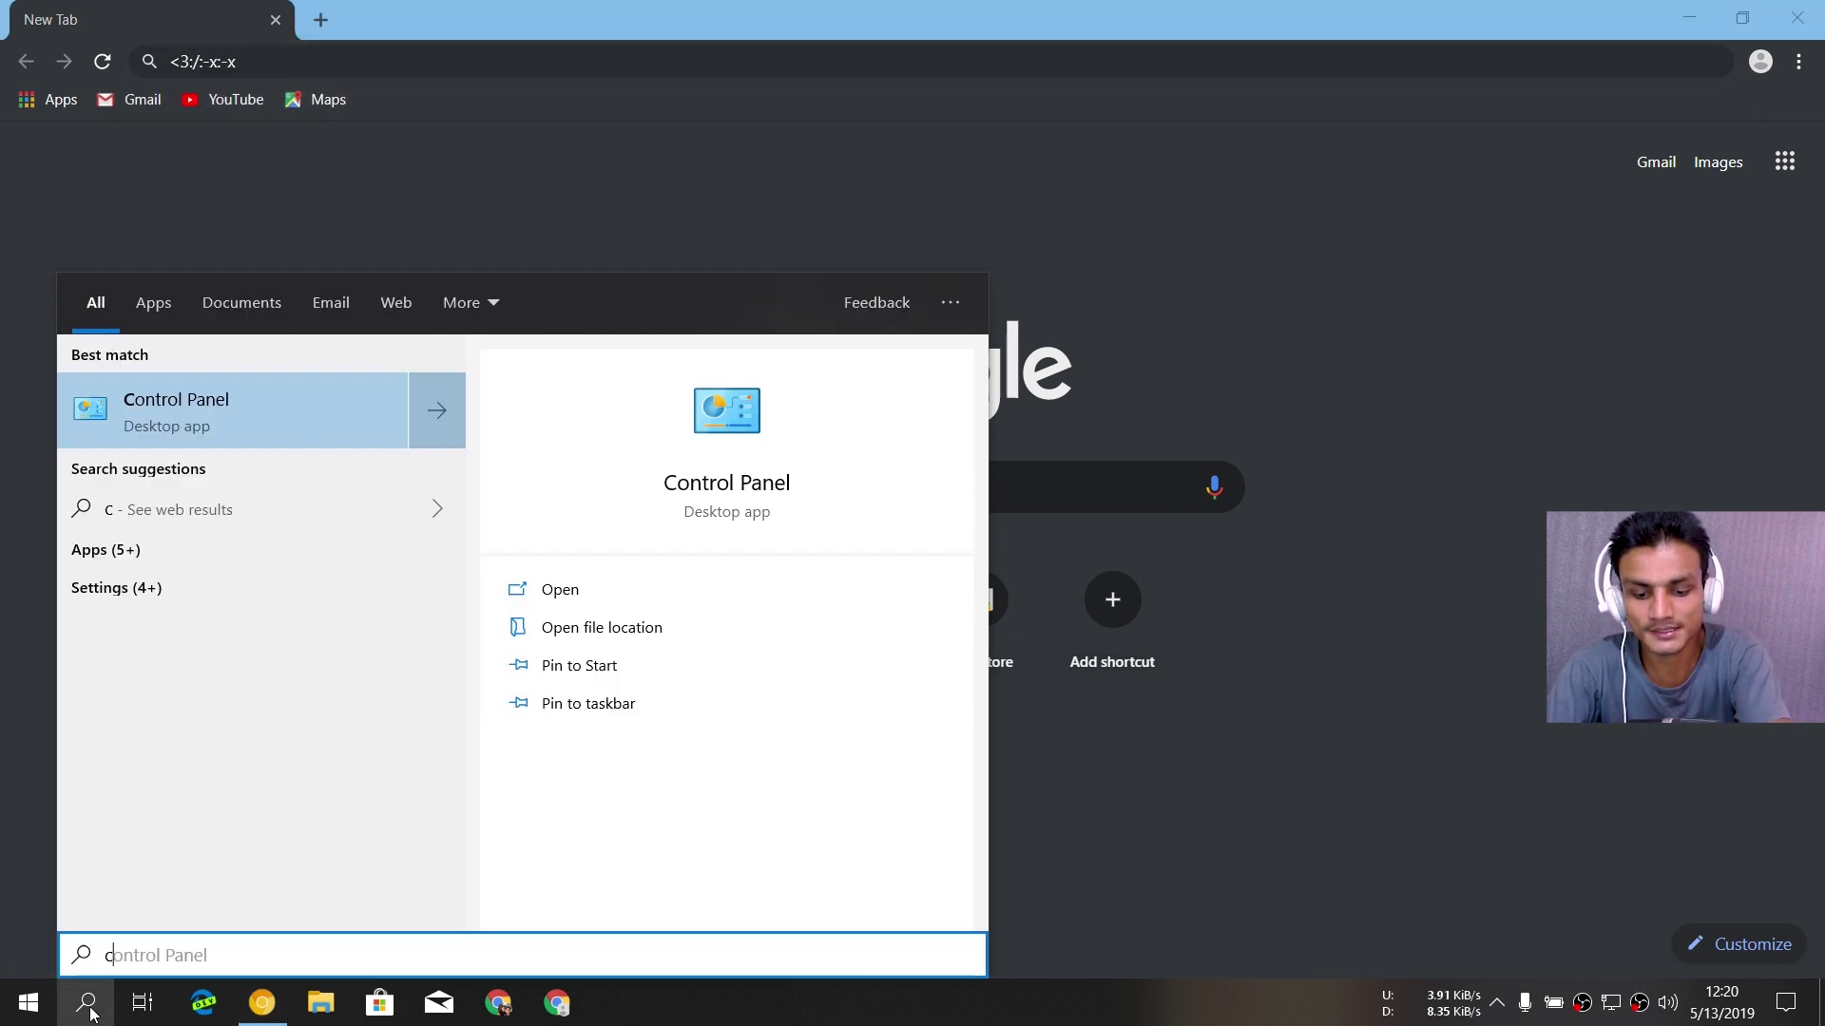
{"action": "type", "text": "ha"}
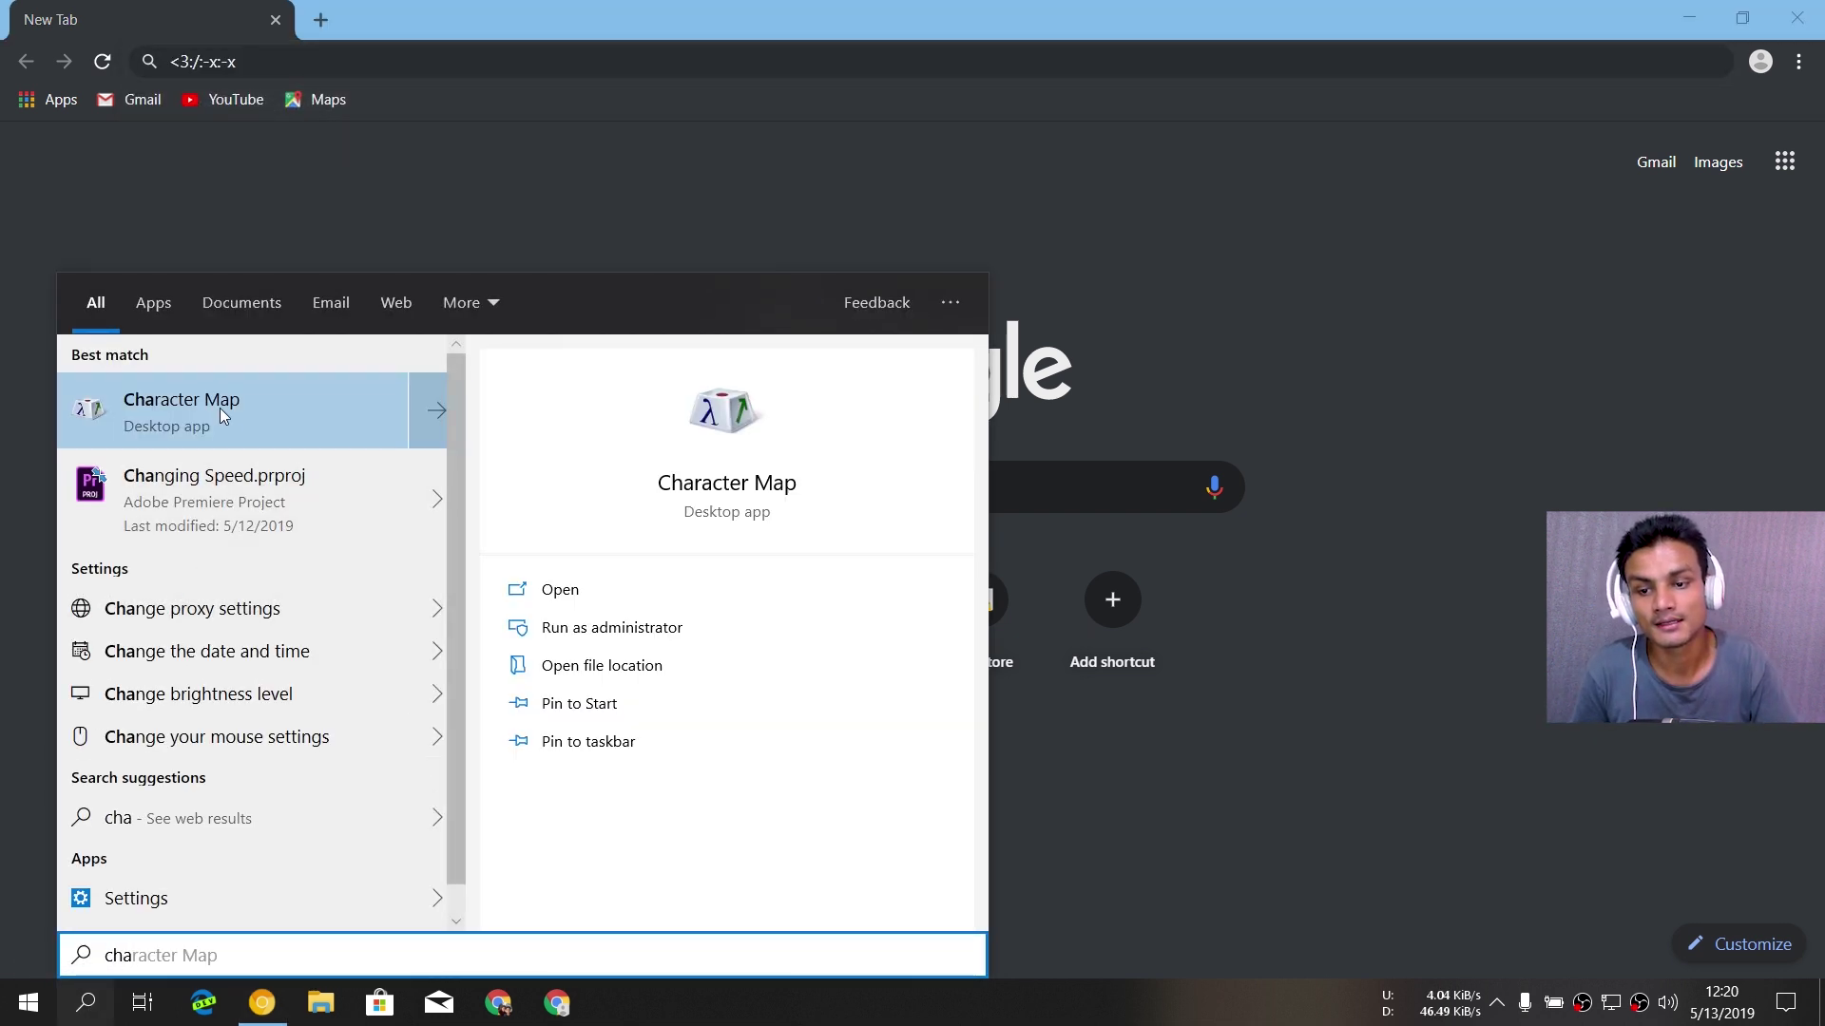
{"action": "left_click", "coordinate": [221, 415]}
{"action": "left_click_drag", "start_coordinate": [282, 93], "coordinate": [877, 98]}
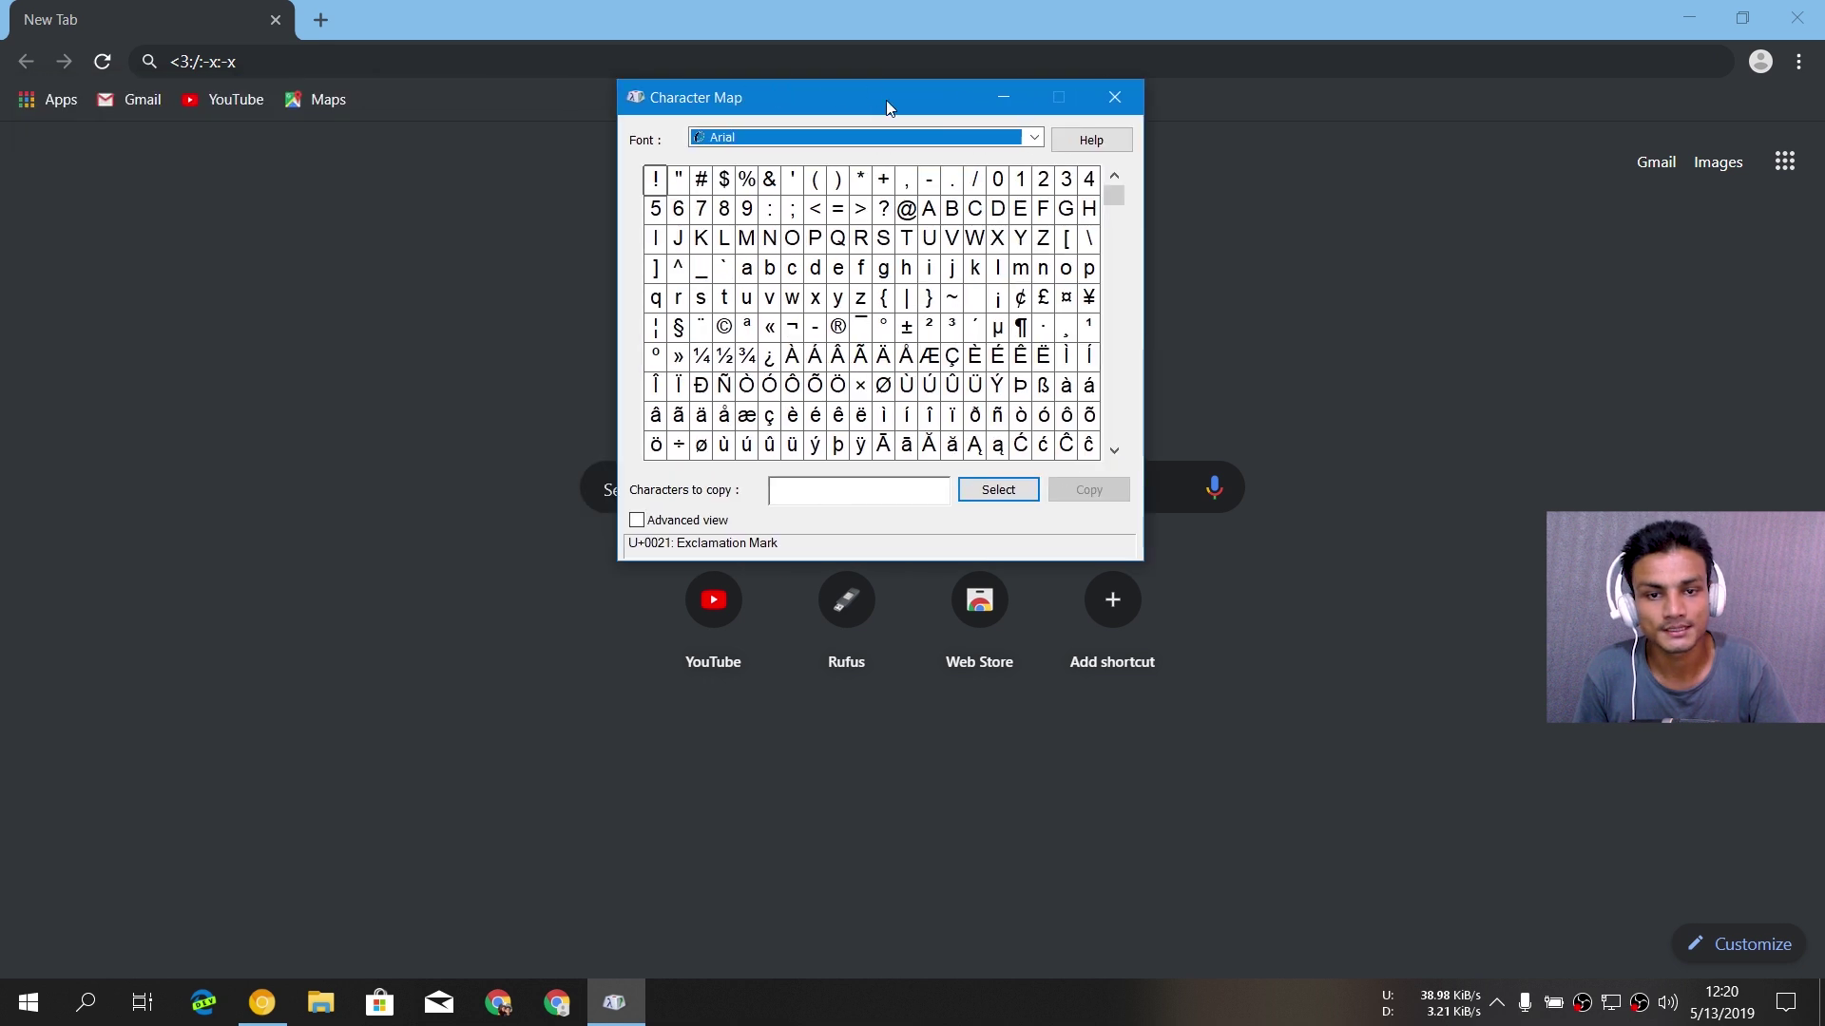
- Switch Character Map's font to Gadugi, then close the window
{"action": "left_click", "coordinate": [931, 133]}
{"action": "scroll", "coordinate": [882, 489], "scroll_direction": "down", "scroll_amount": 10}
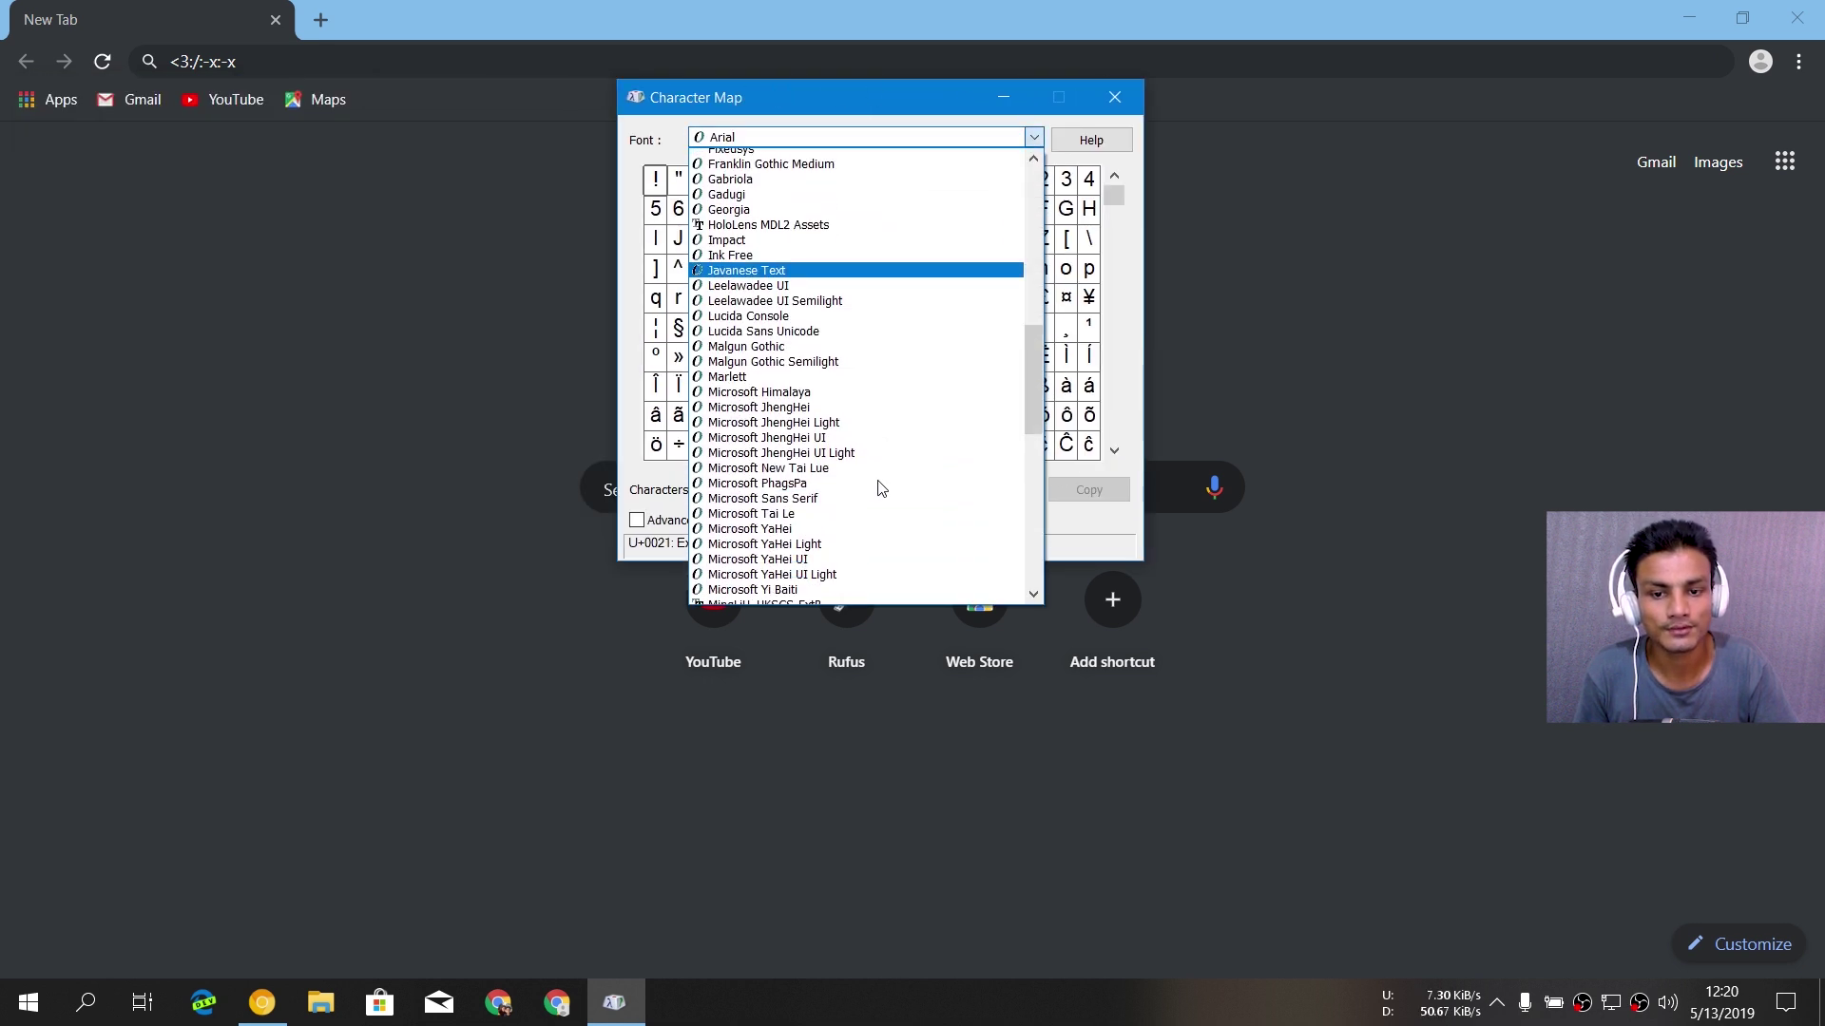
{"action": "scroll", "coordinate": [882, 489], "scroll_direction": "down", "scroll_amount": 6}
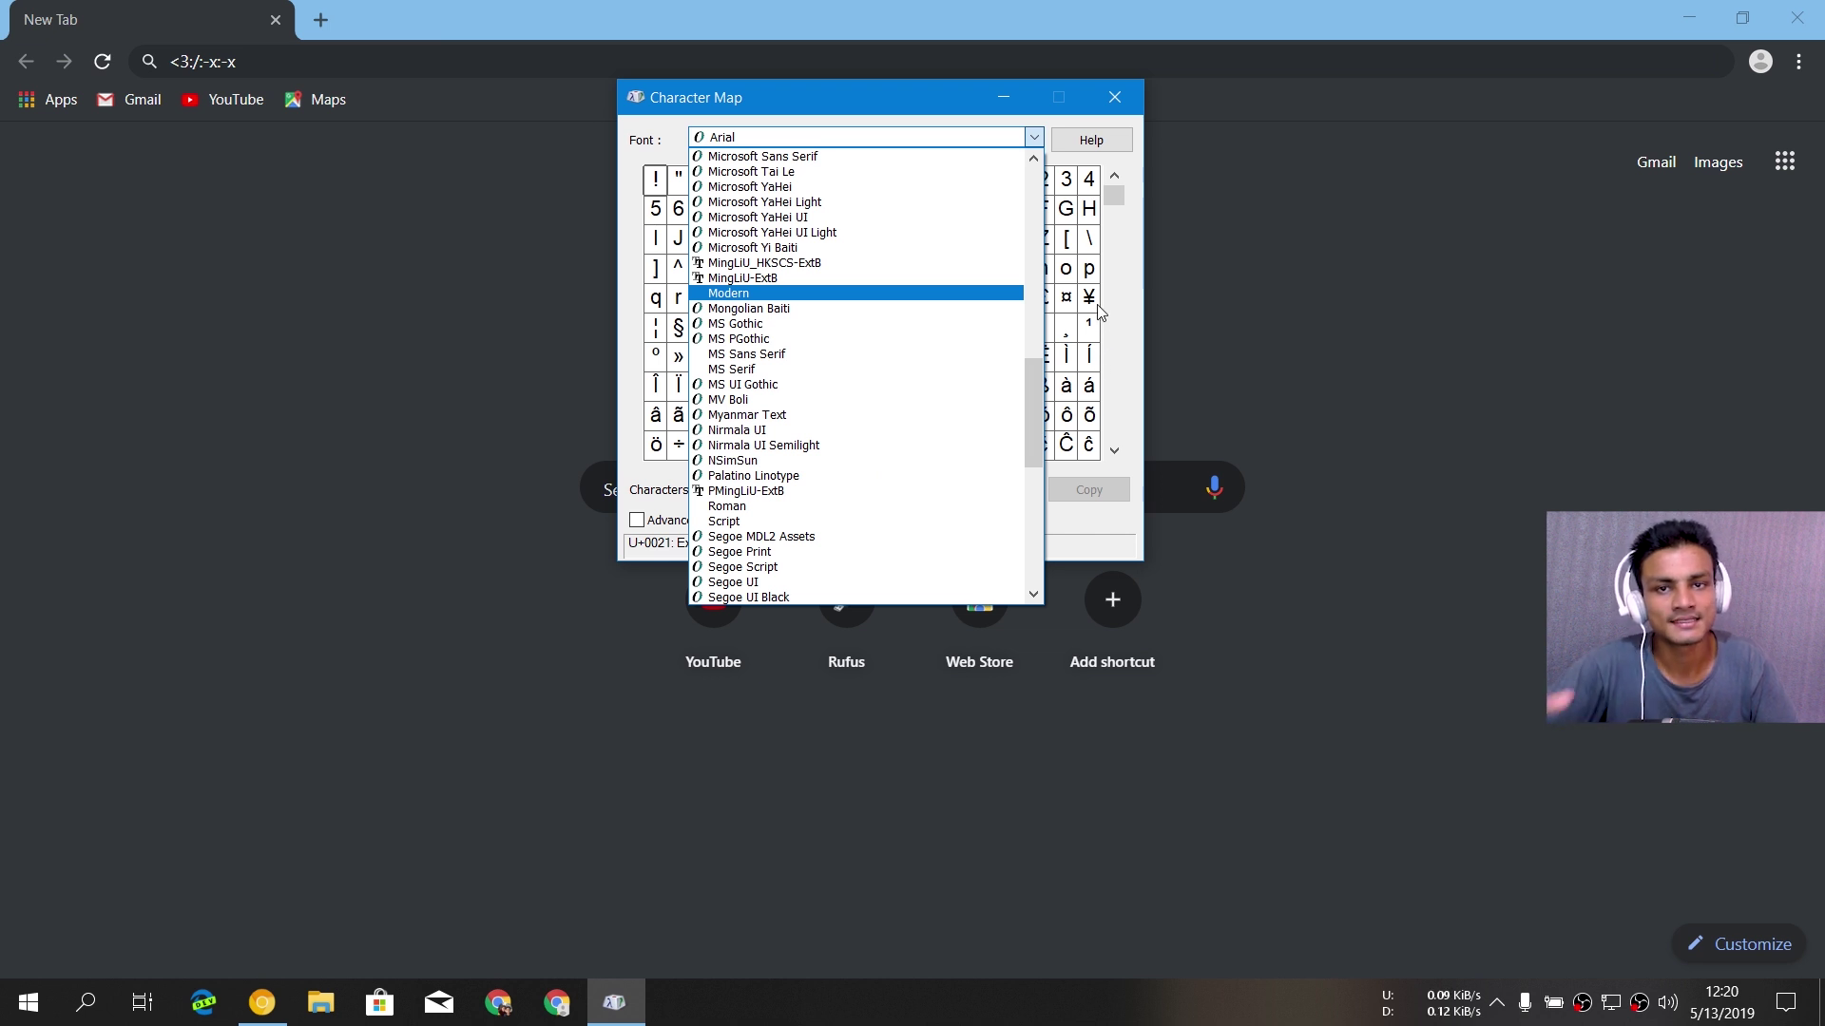
{"action": "left_click", "coordinate": [1116, 278]}
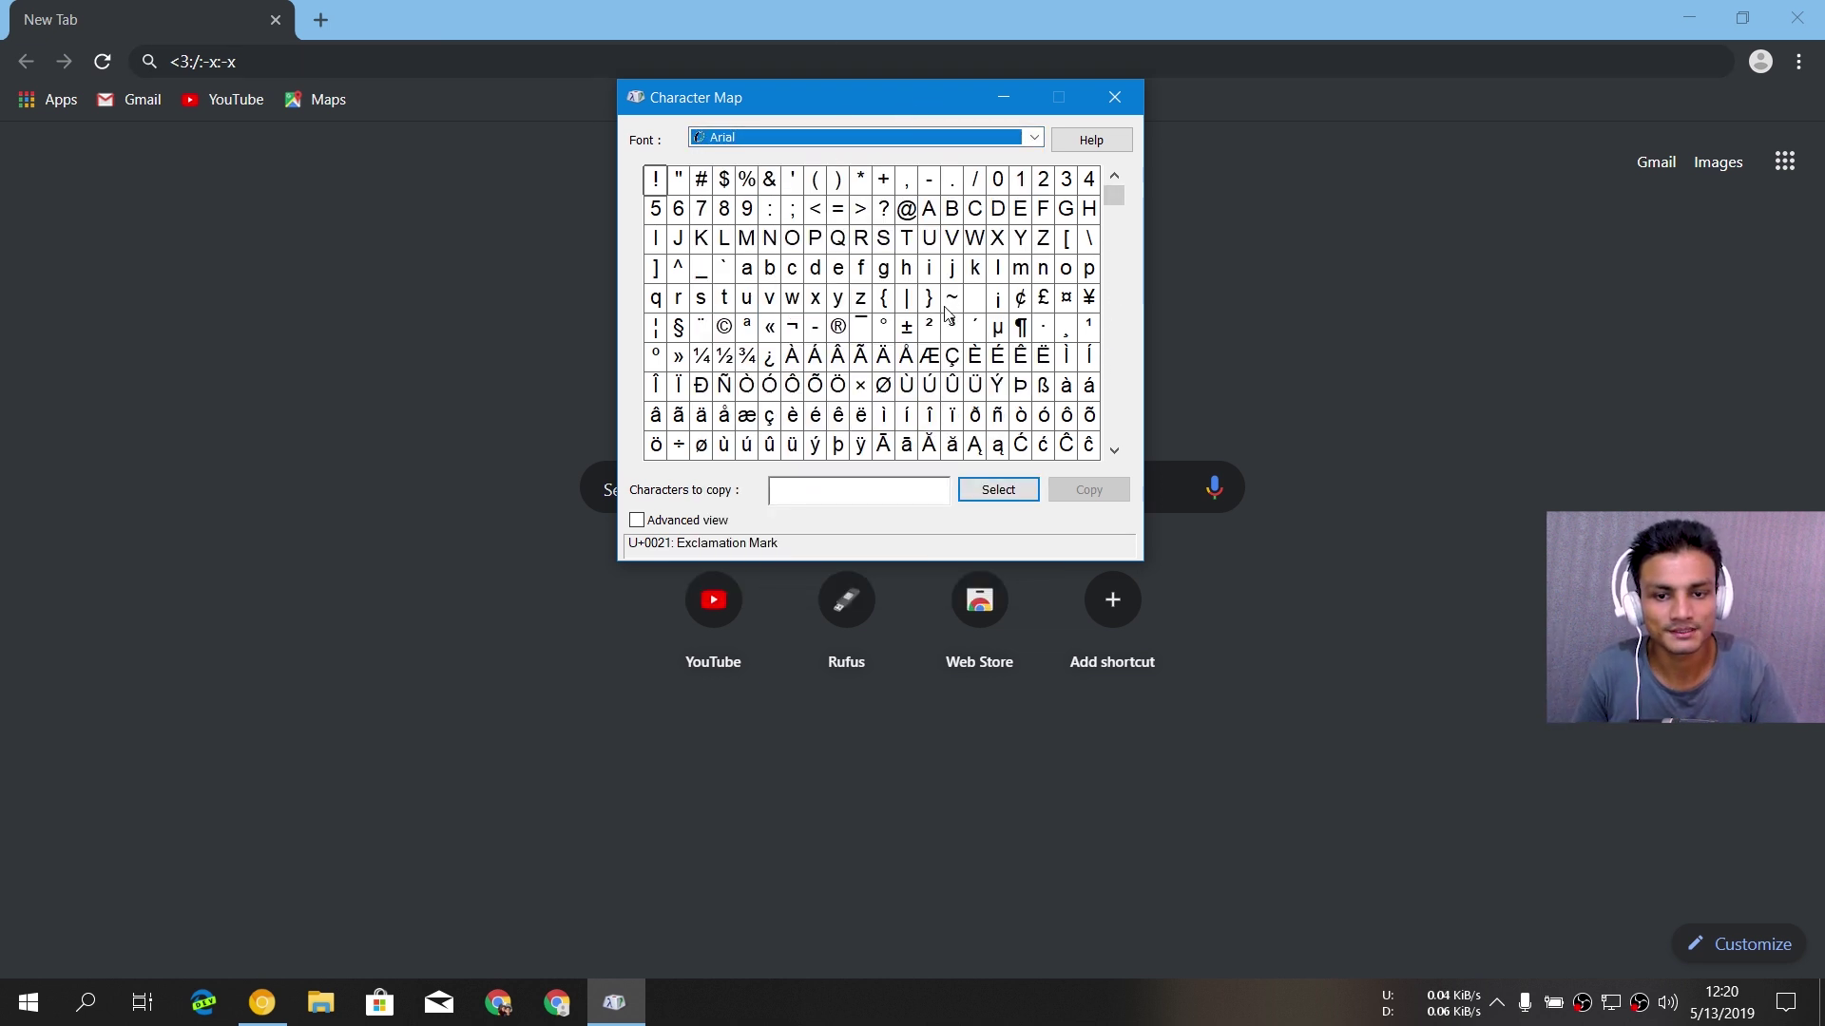
{"action": "left_click", "coordinate": [867, 138]}
{"action": "scroll", "coordinate": [779, 427], "scroll_direction": "down", "scroll_amount": 4}
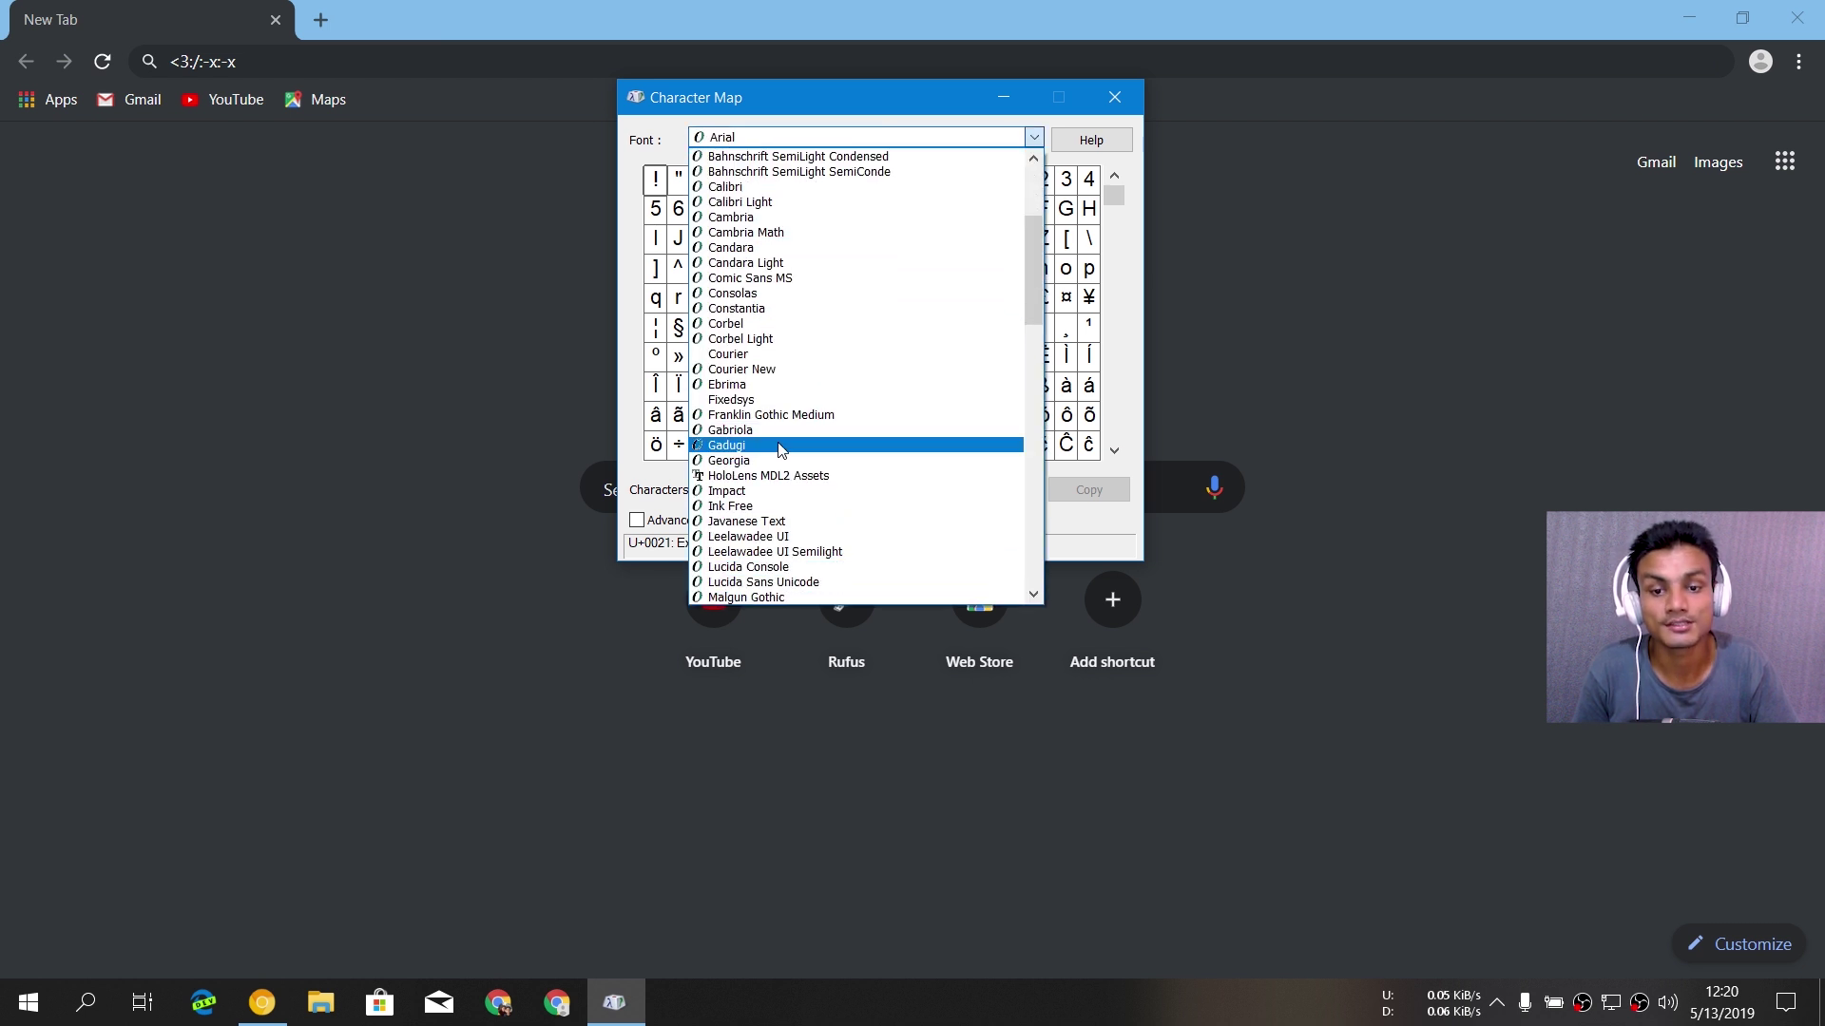
{"action": "left_click", "coordinate": [781, 447]}
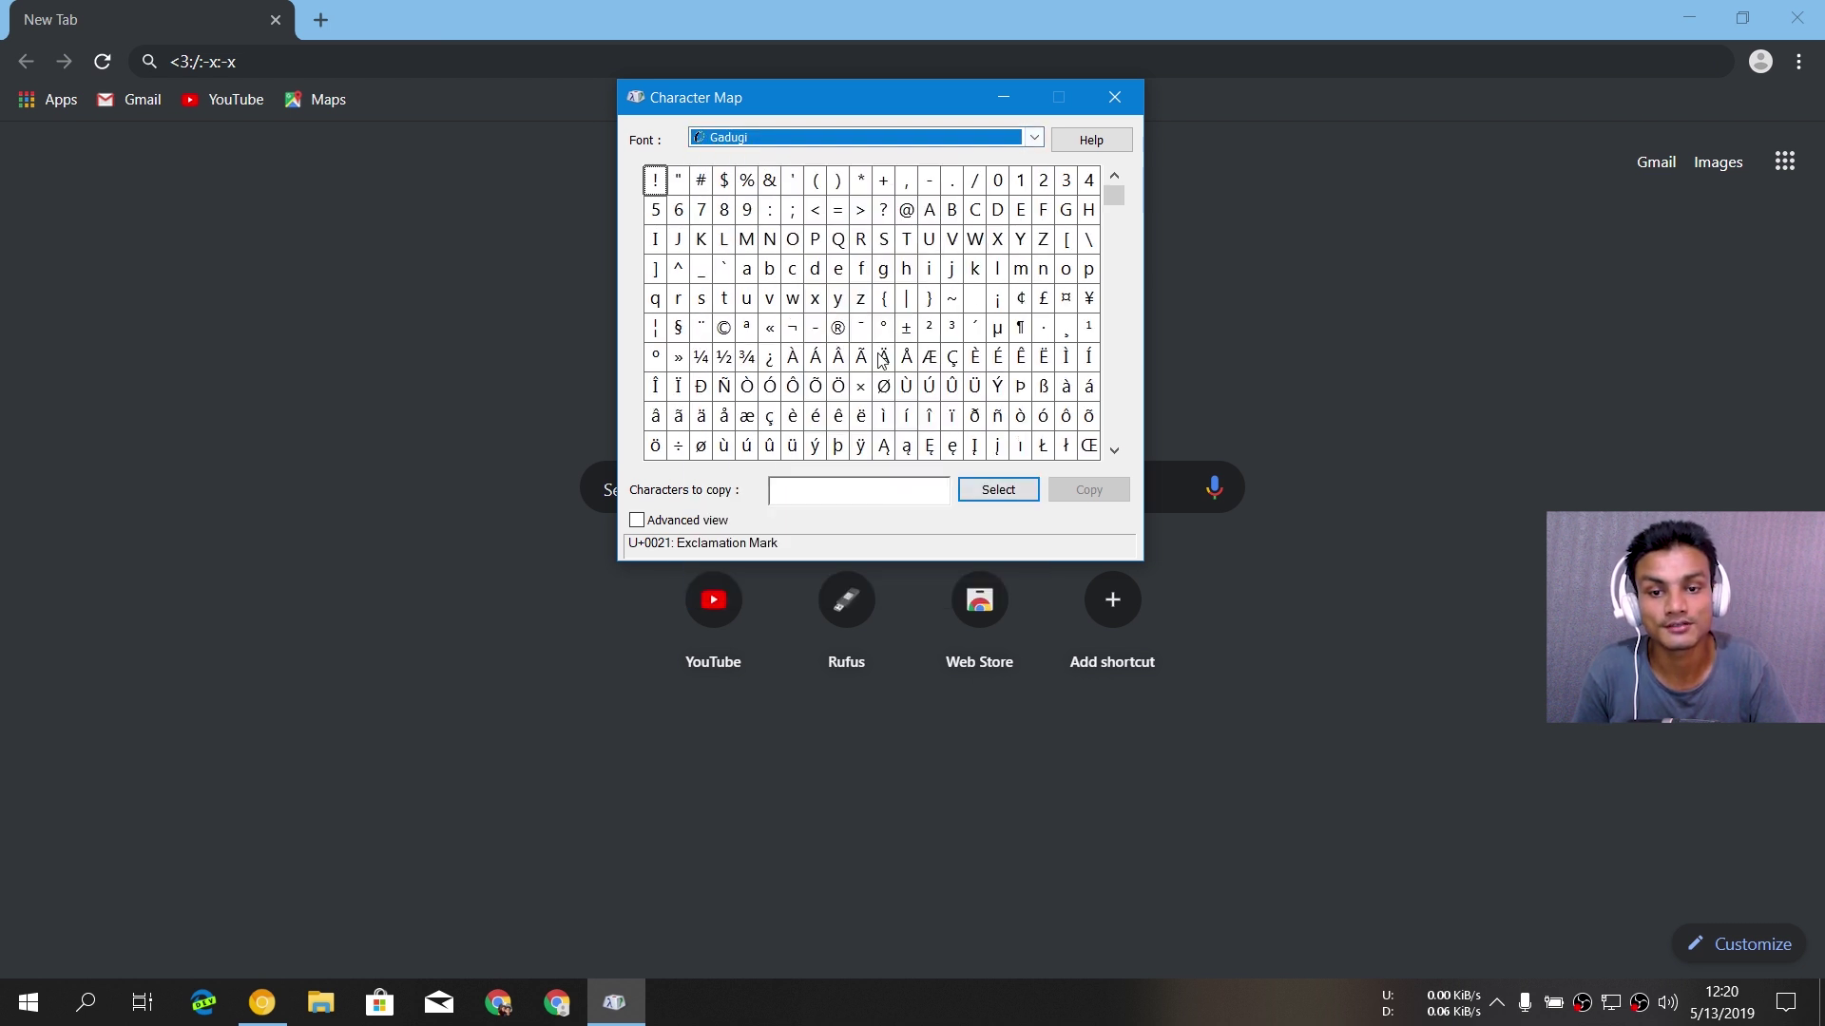
{"action": "left_click", "coordinate": [1112, 104]}
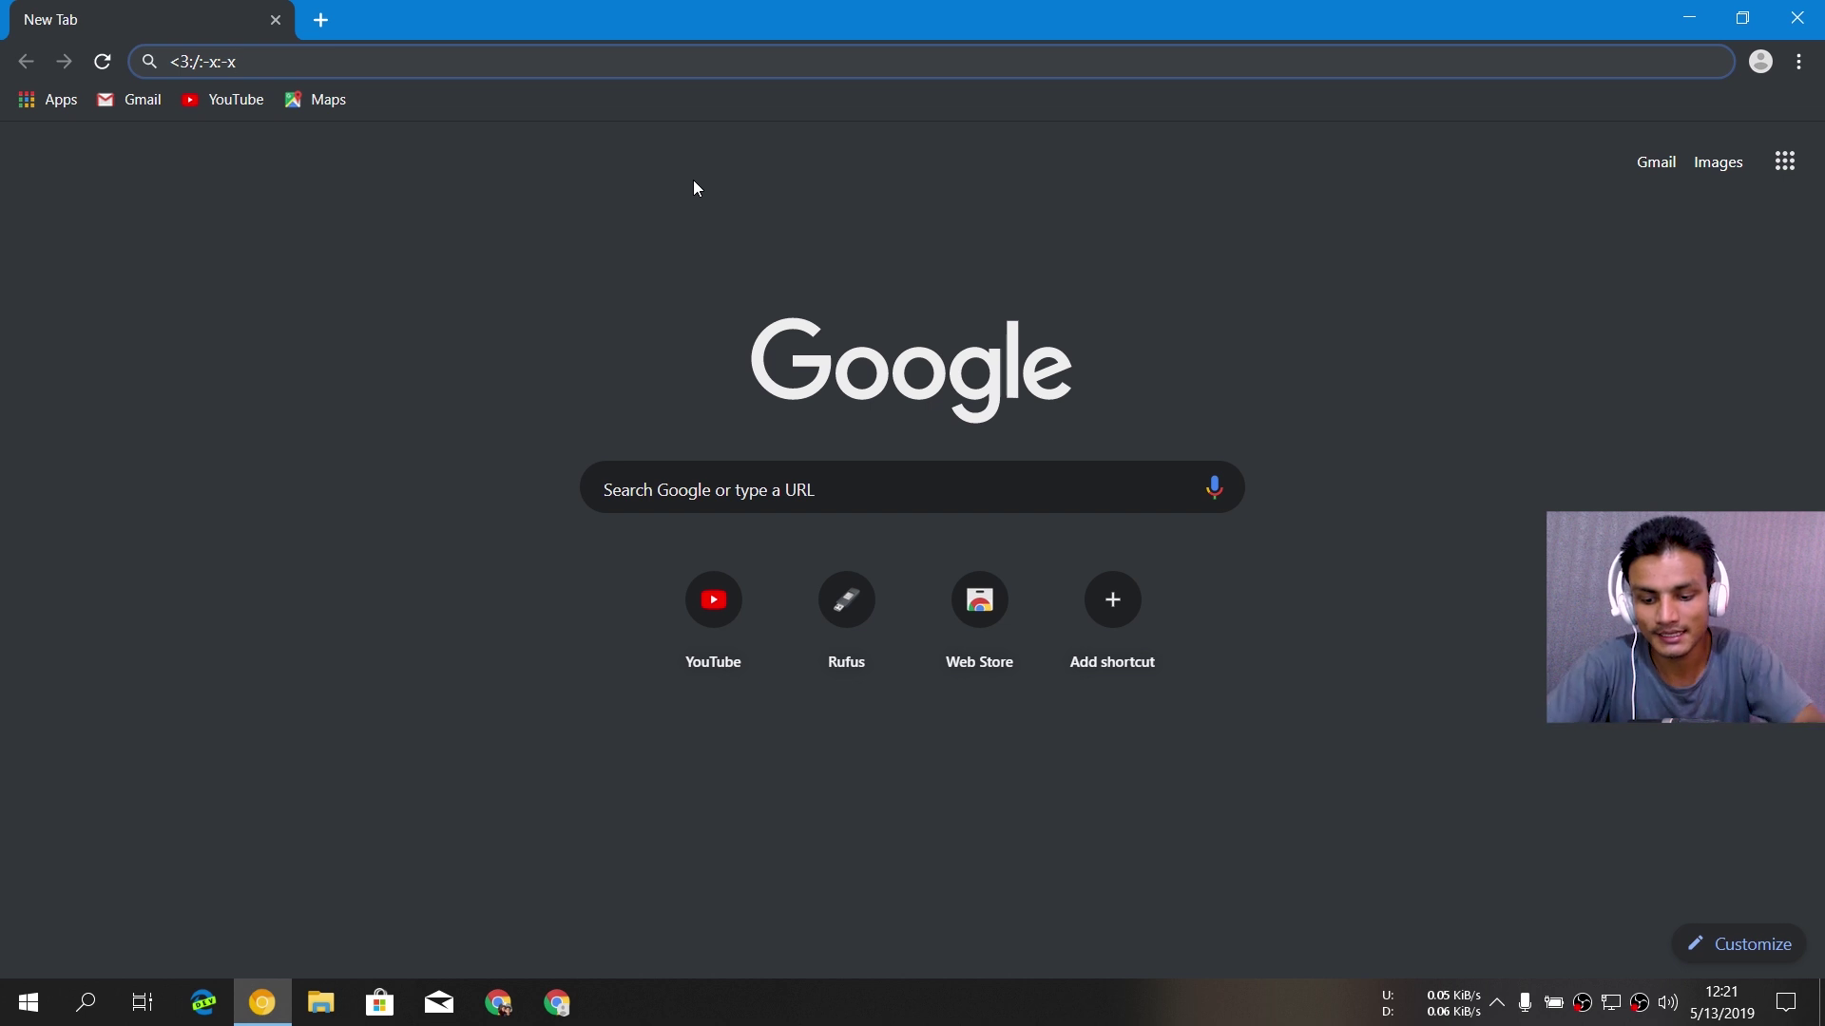
- Open the emoji panel on its Symbols collection and scroll through the symbol grid
{"action": "key", "text": "super+period"}
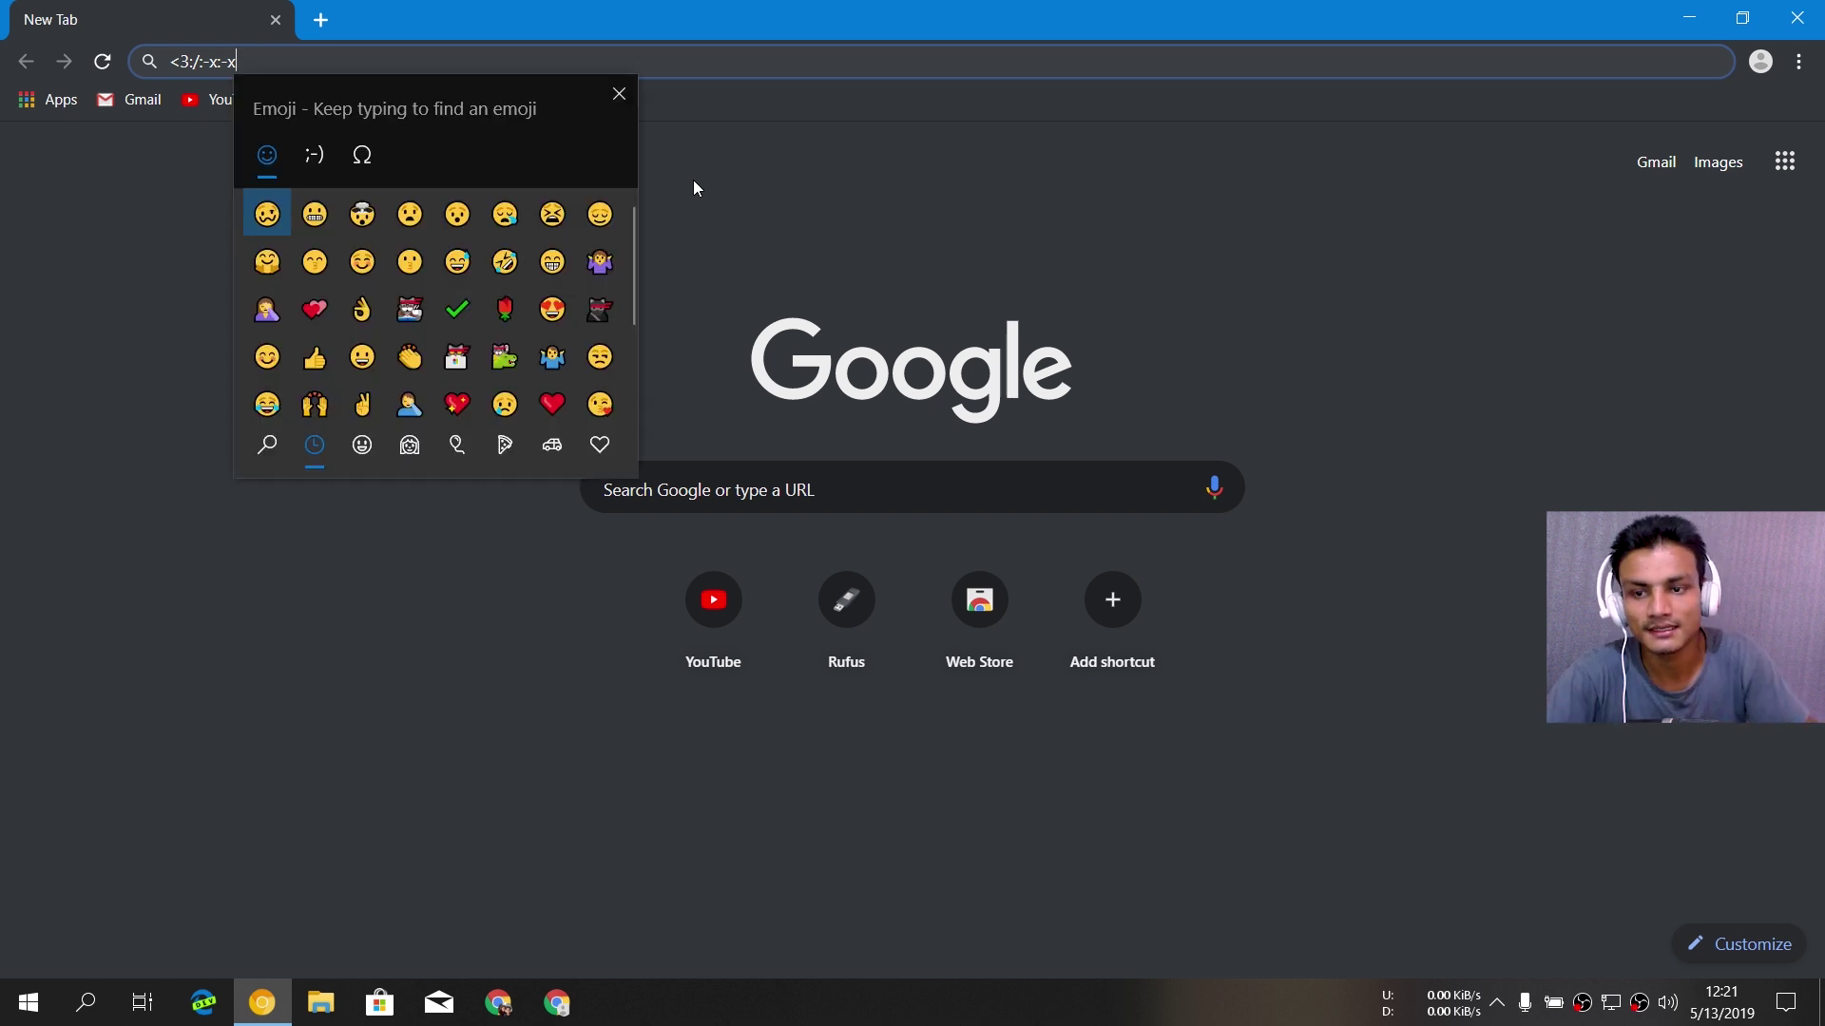
{"action": "left_click", "coordinate": [362, 155]}
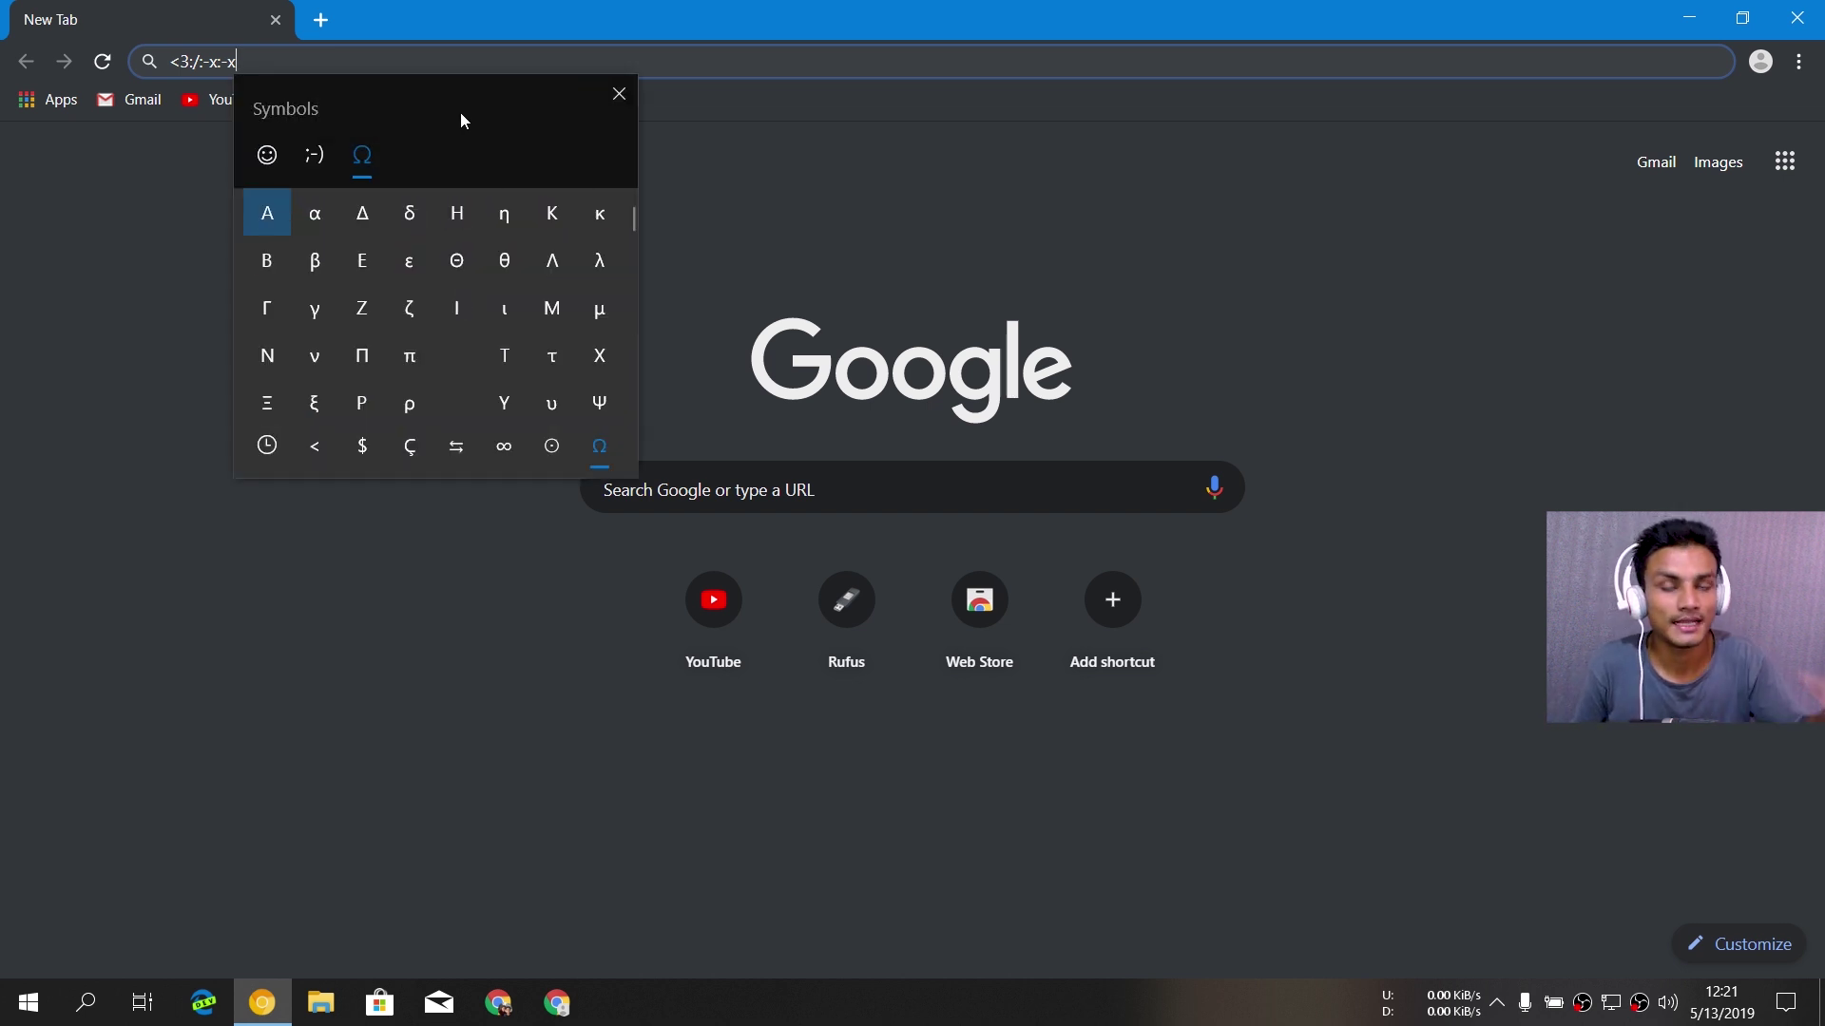
{"action": "scroll", "coordinate": [522, 304], "scroll_direction": "down", "scroll_amount": 10}
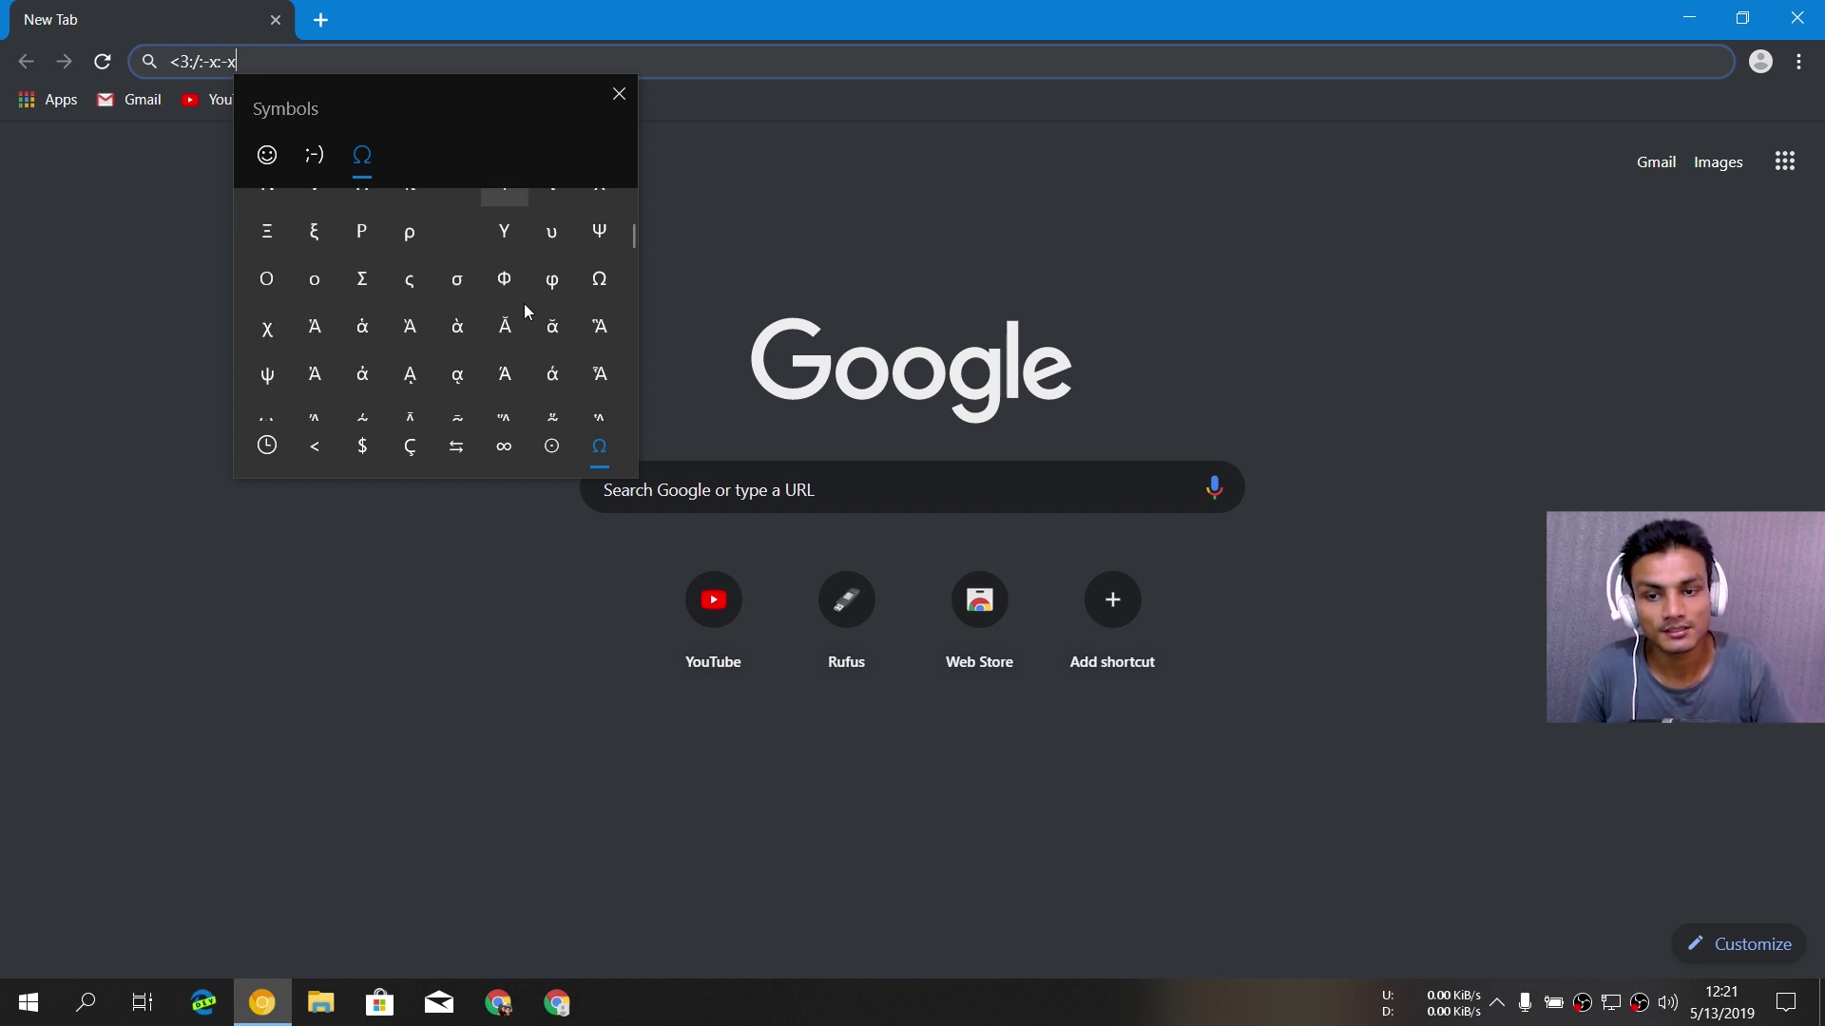
{"action": "scroll", "coordinate": [527, 315], "scroll_direction": "down", "scroll_amount": 15}
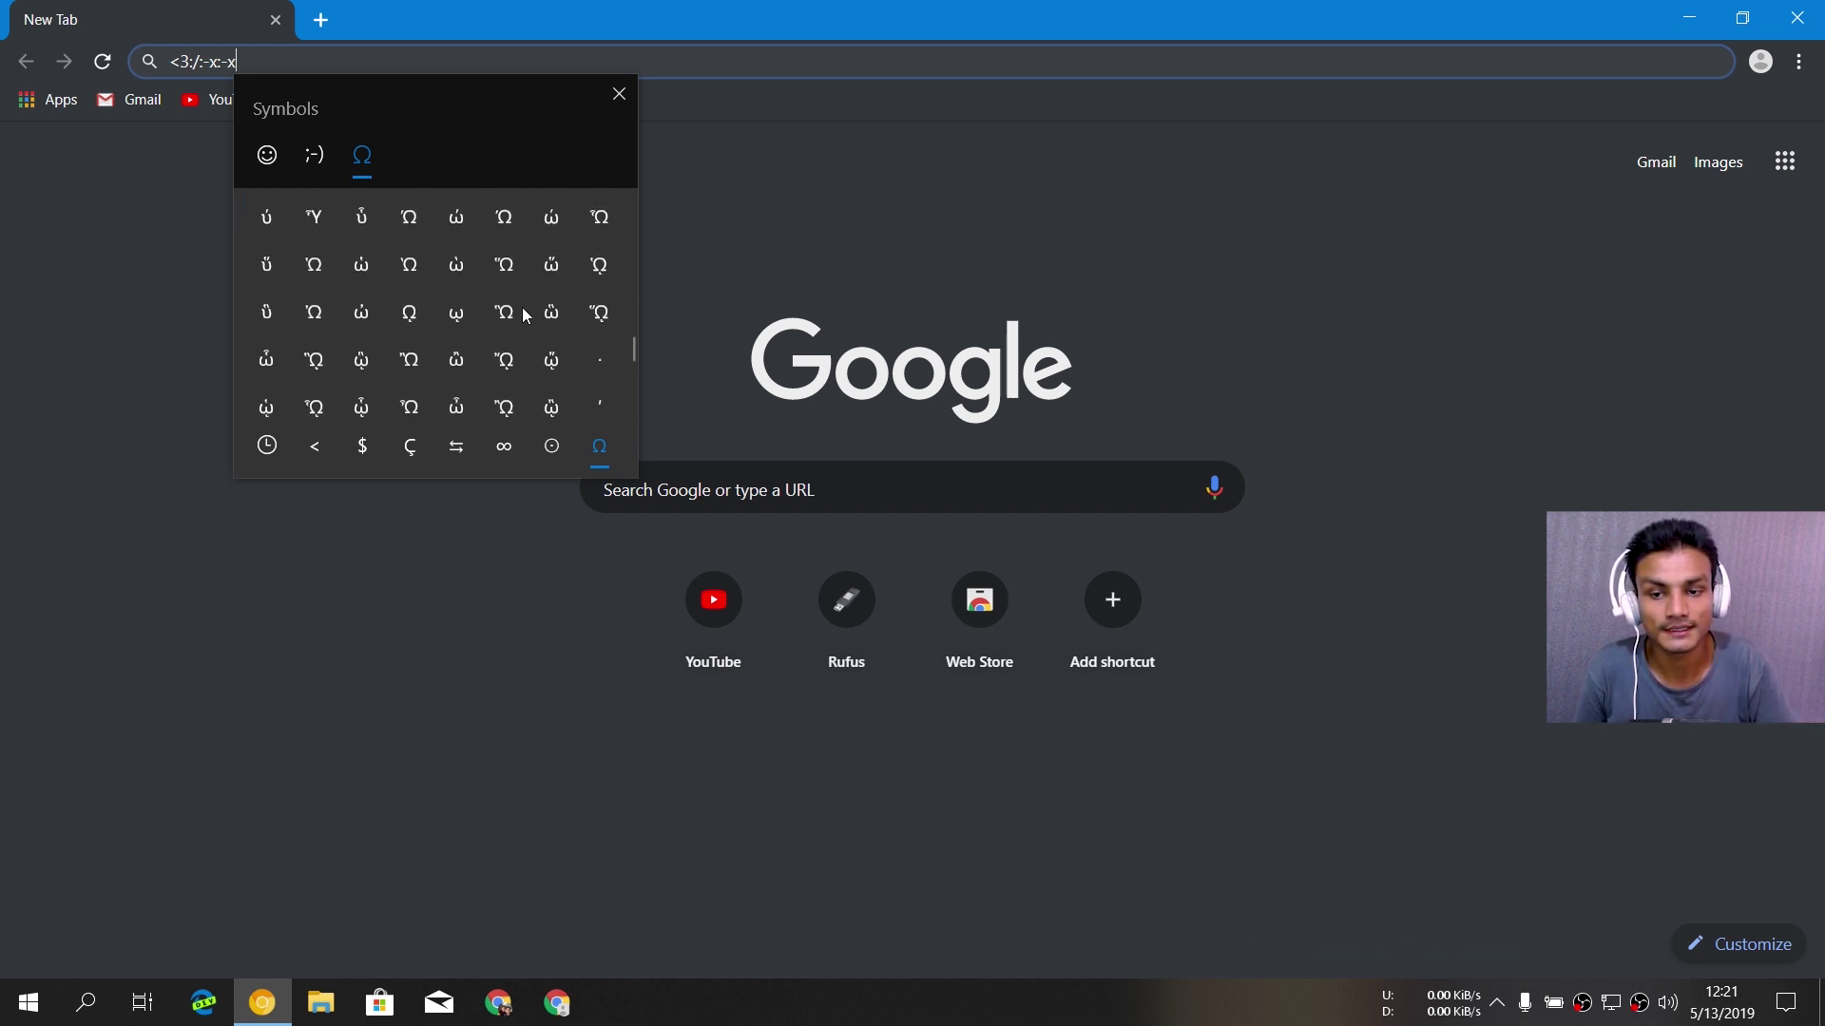
{"action": "scroll", "coordinate": [503, 357], "scroll_direction": "up", "scroll_amount": 5}
{"action": "scroll", "coordinate": [501, 375], "scroll_direction": "up", "scroll_amount": 10}
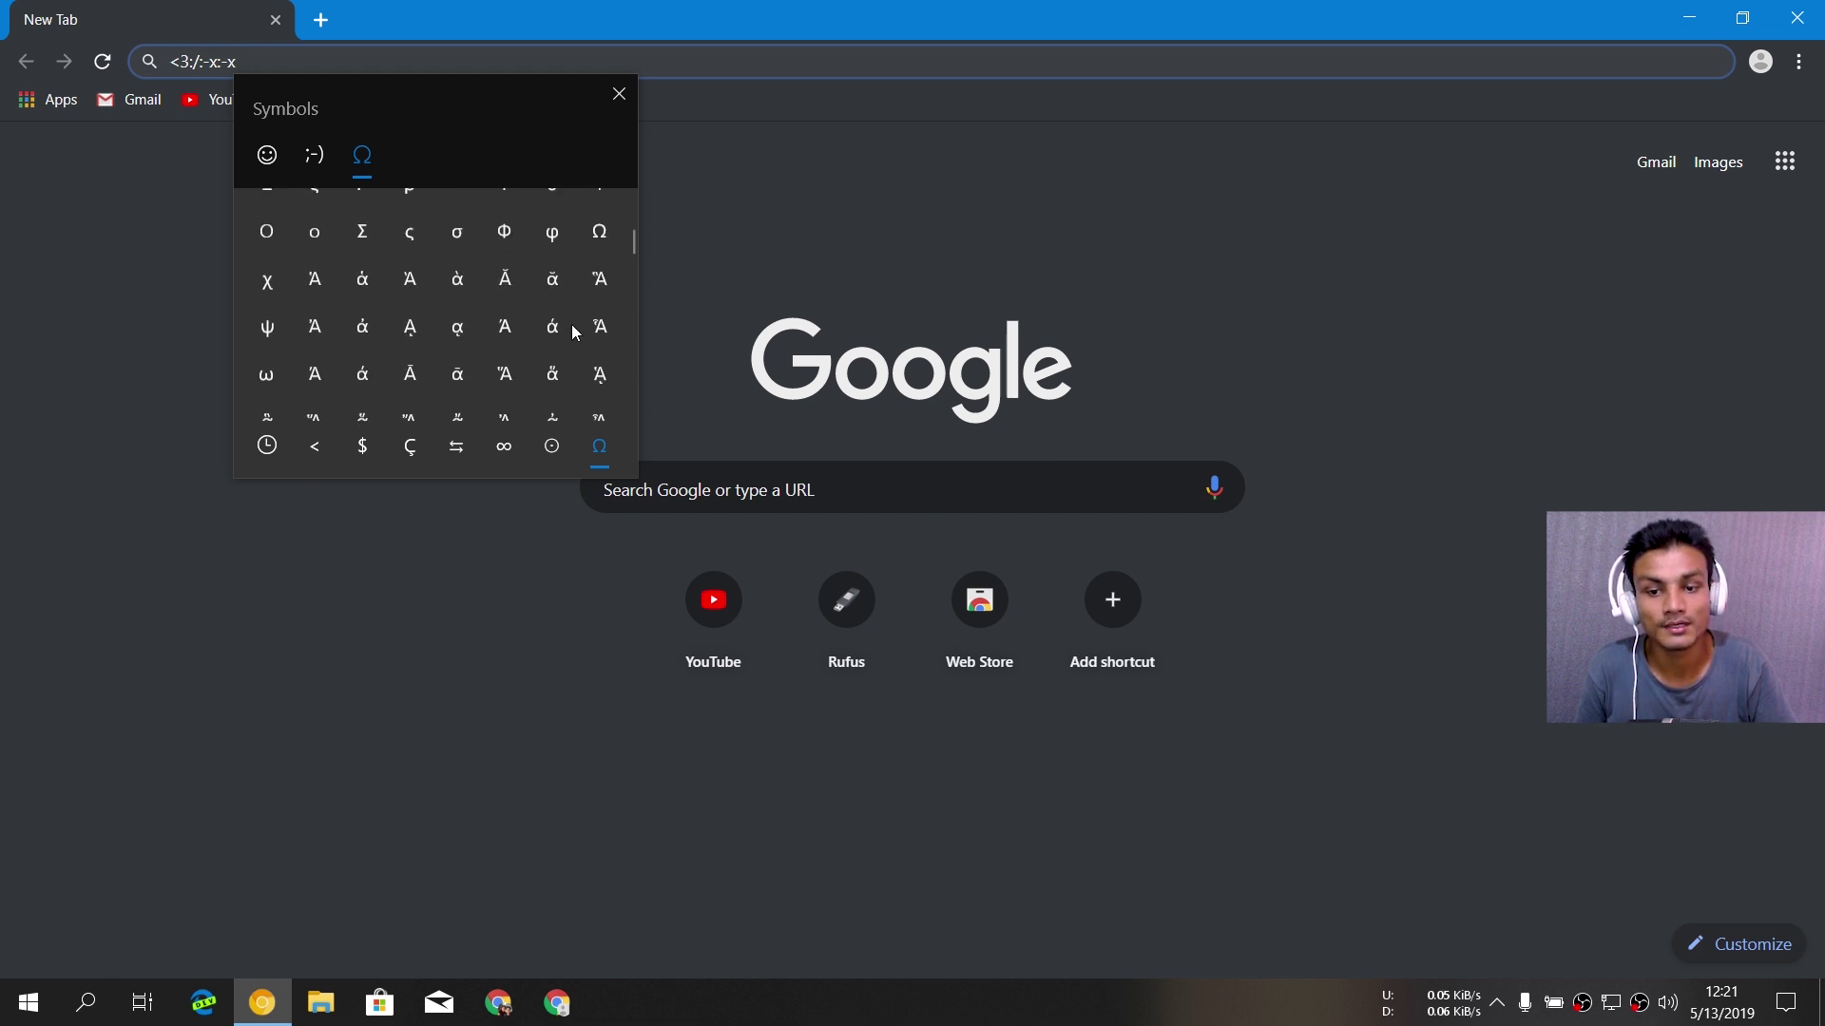
- Browse the arrow, Latin and math symbol categories, ending on currency symbols
{"action": "left_click", "coordinate": [552, 465]}
{"action": "left_click", "coordinate": [495, 456]}
{"action": "left_click", "coordinate": [456, 456]}
{"action": "left_click", "coordinate": [416, 462]}
{"action": "left_click", "coordinate": [314, 460]}
{"action": "left_click", "coordinate": [365, 461]}
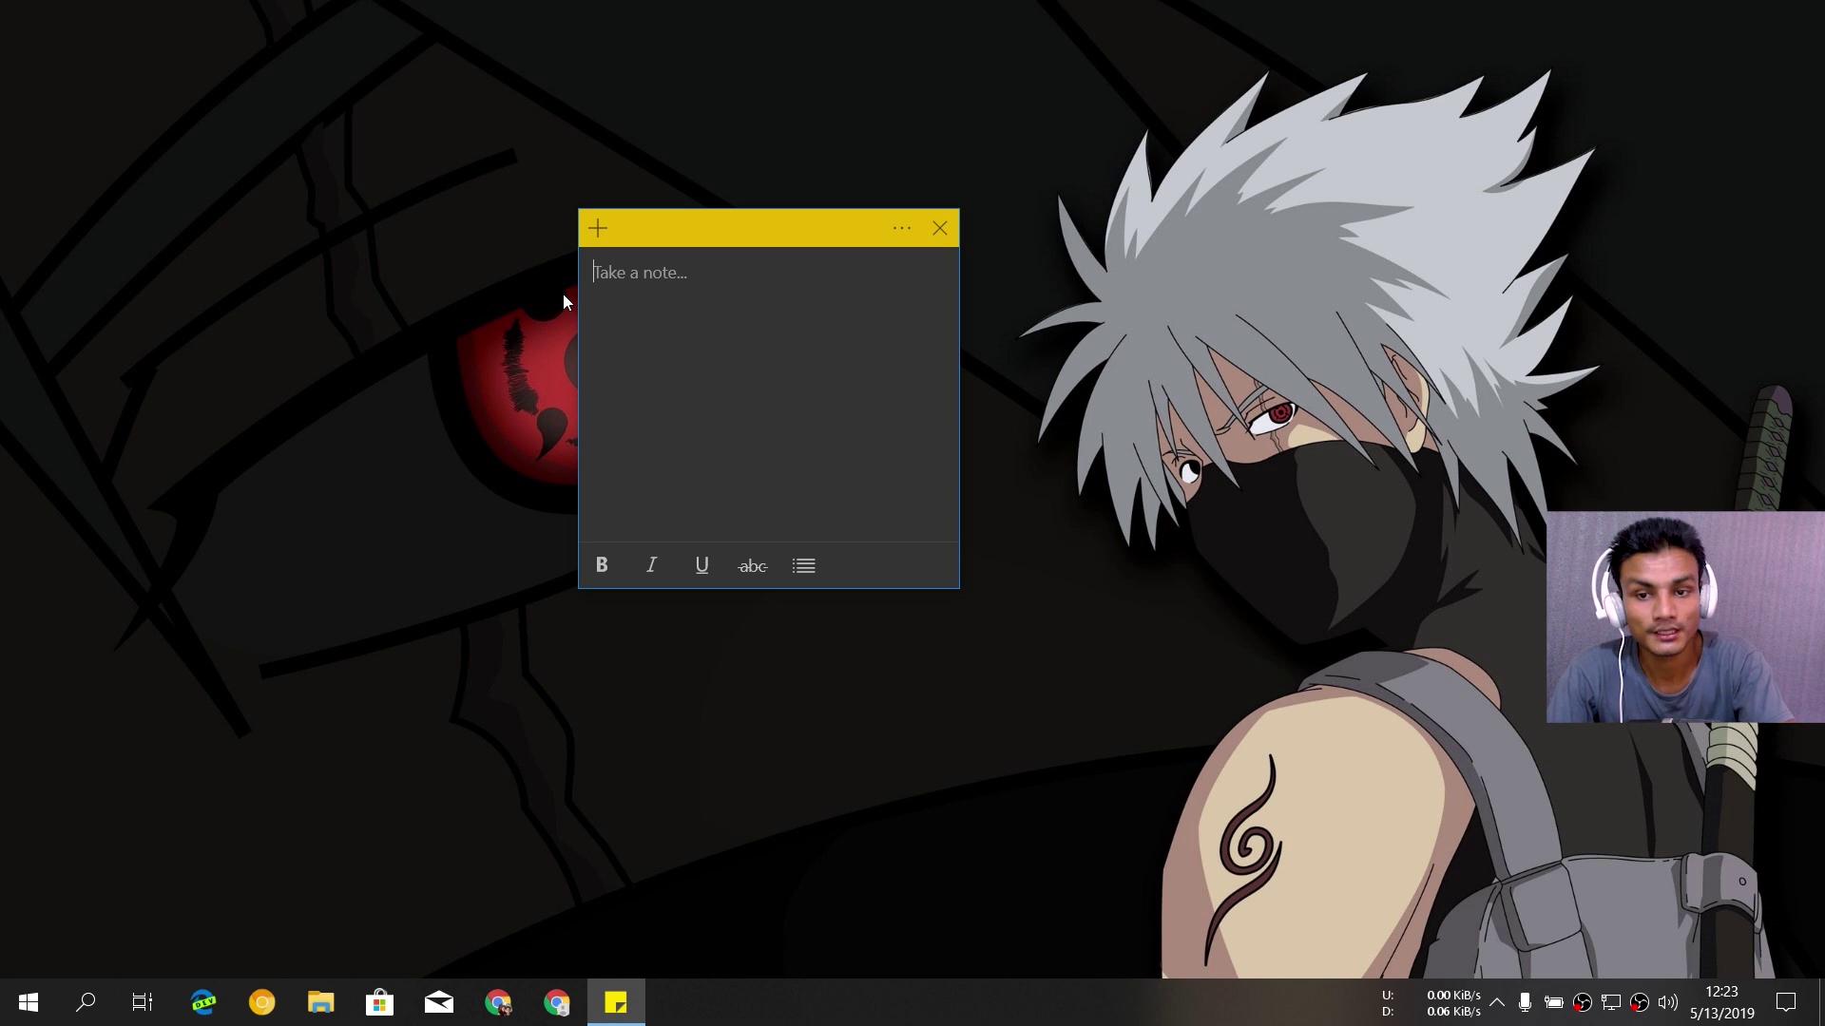
- Dismiss the Start menu and reopen the emoji panel until it sits over the empty note
{"action": "key", "text": "super"}
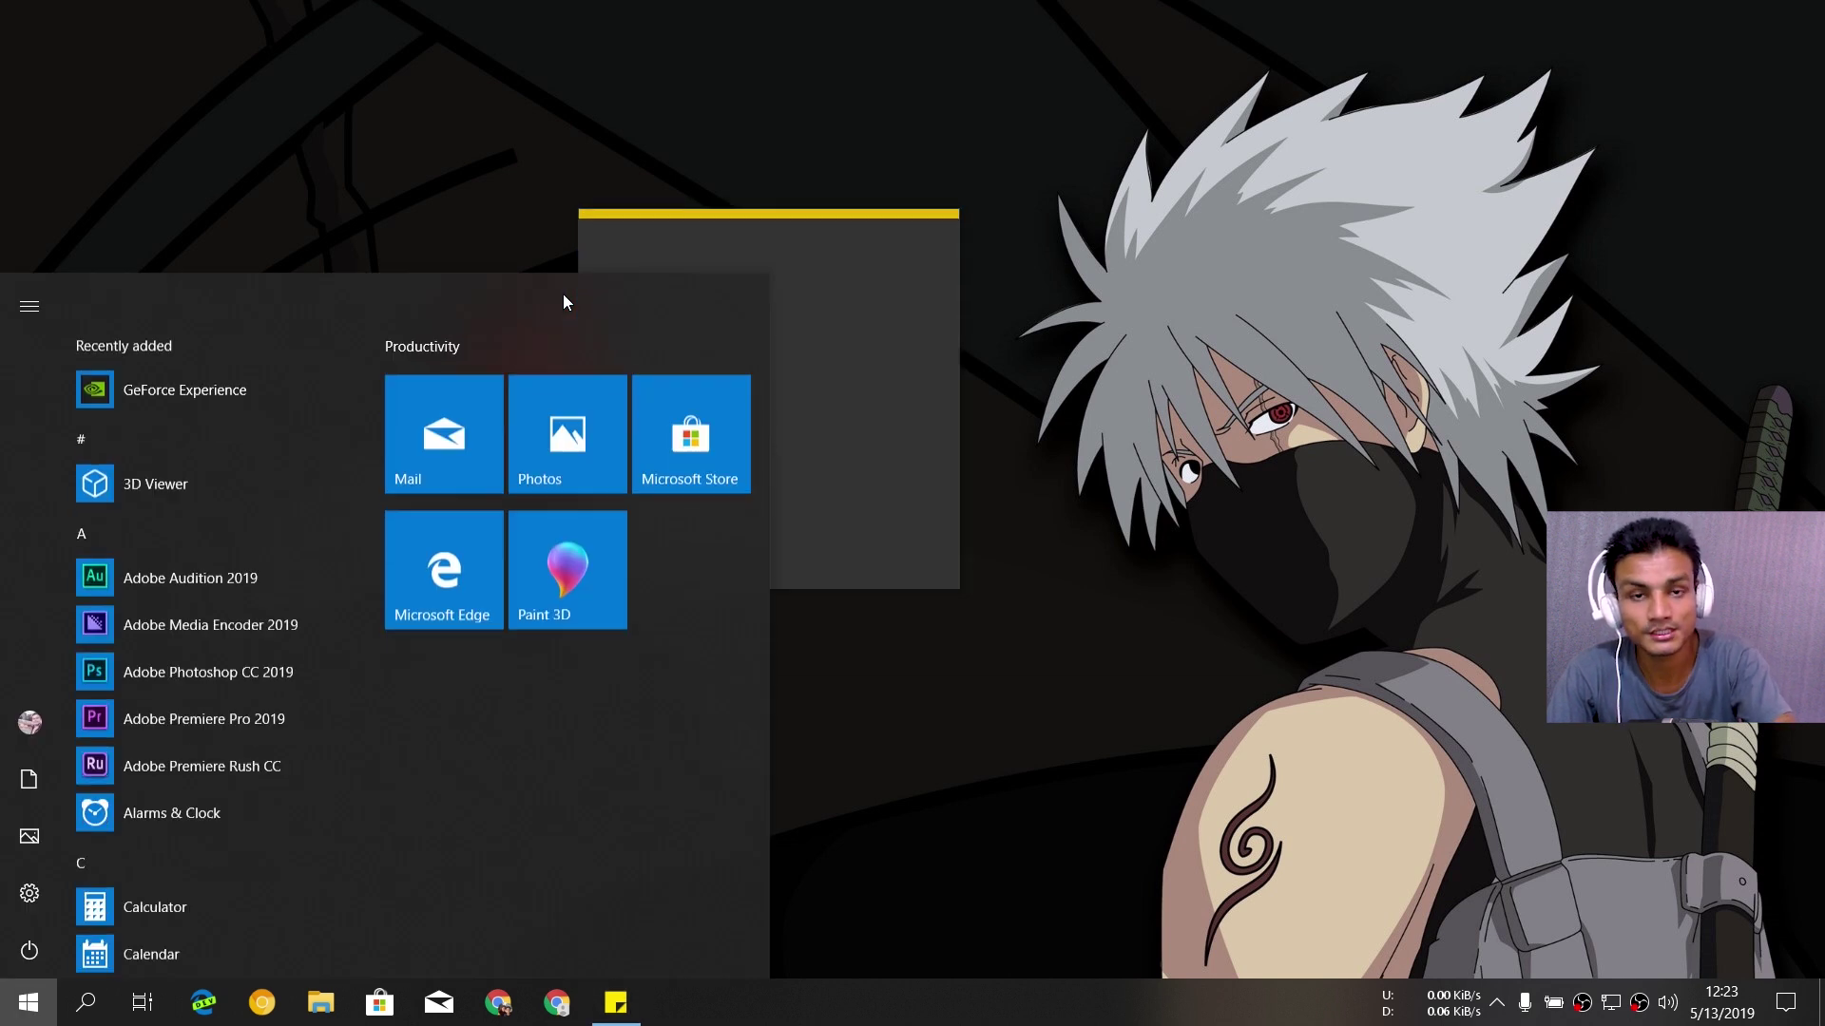
{"action": "key", "text": "Escape"}
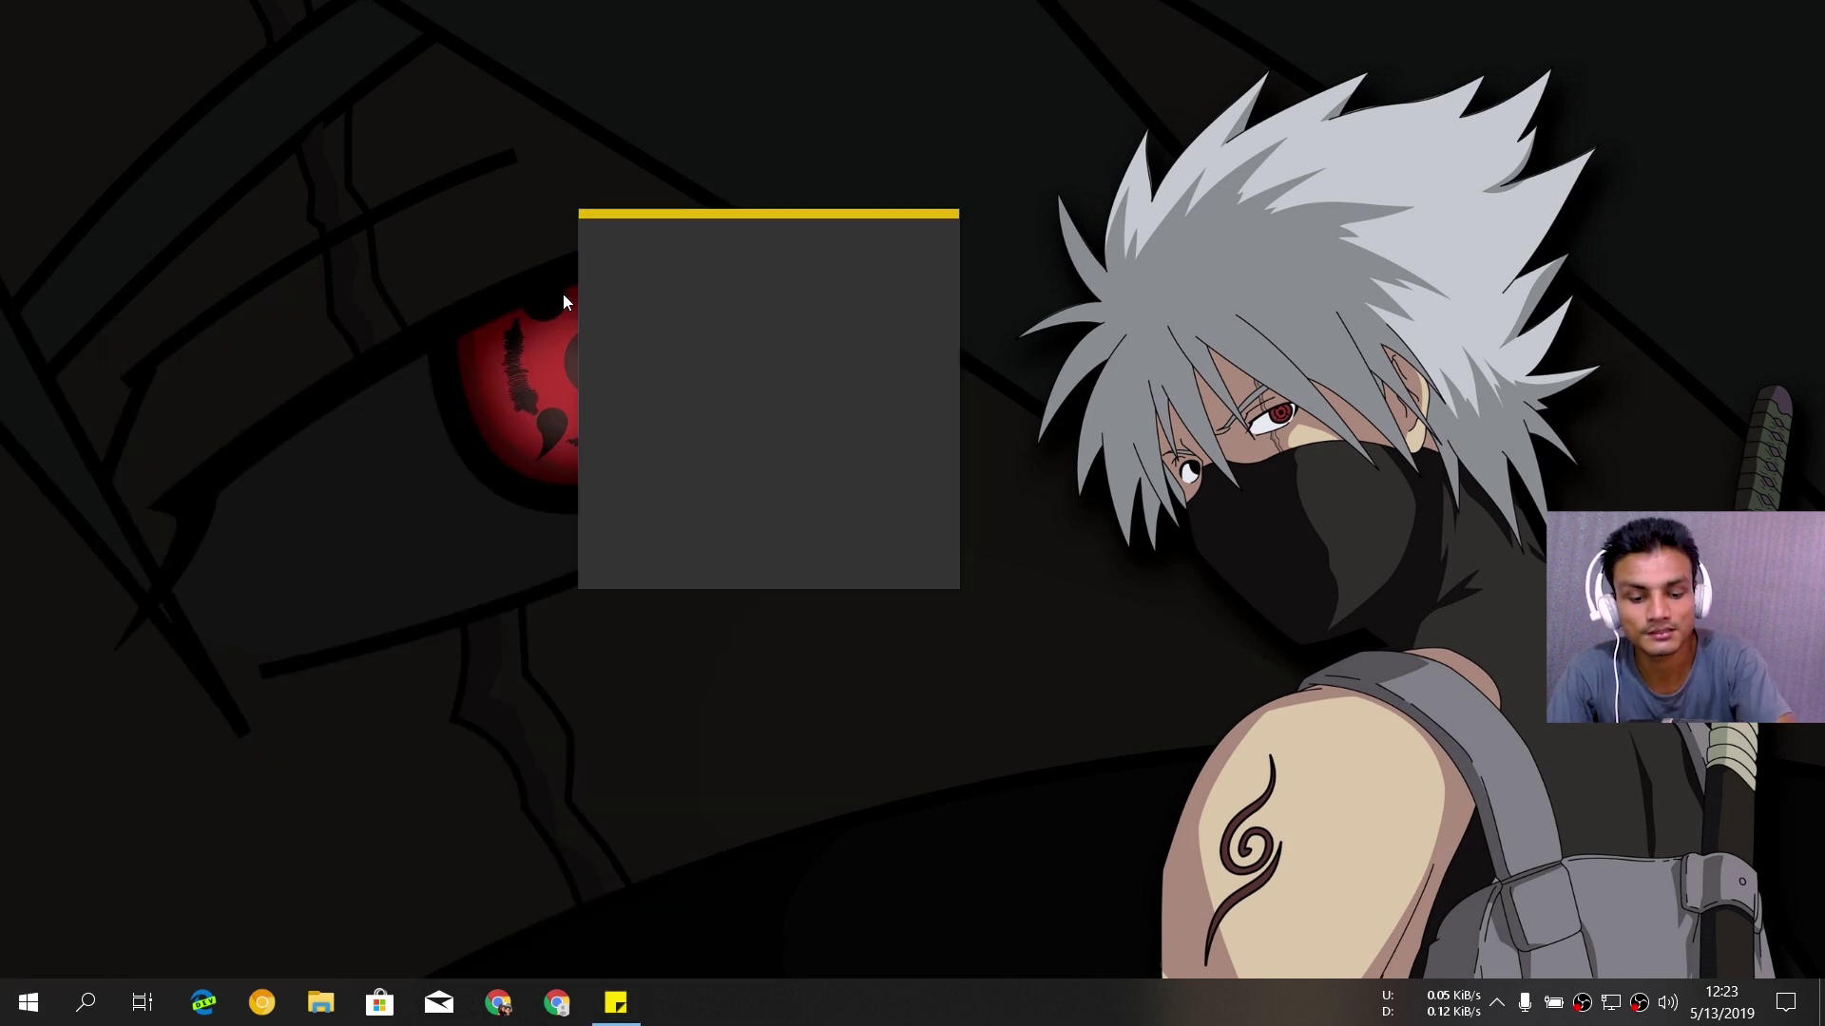
{"action": "key", "text": "super+period"}
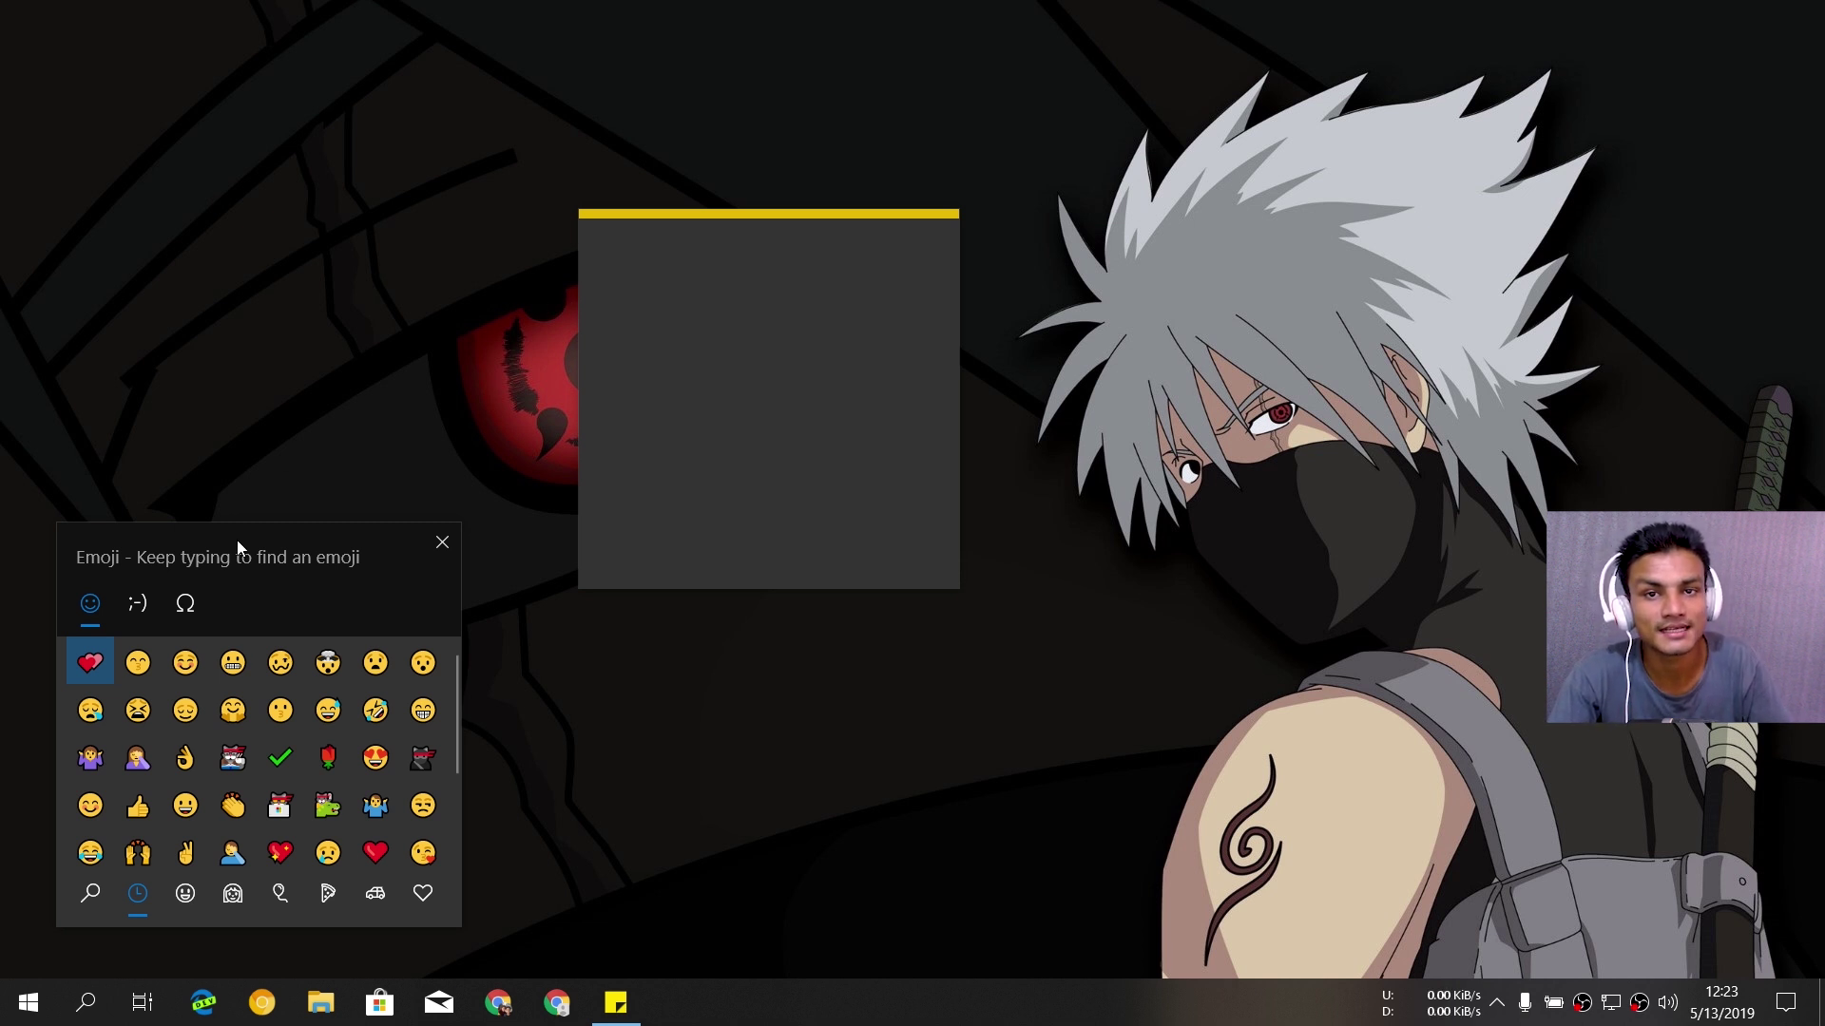
{"action": "left_click", "coordinate": [441, 542]}
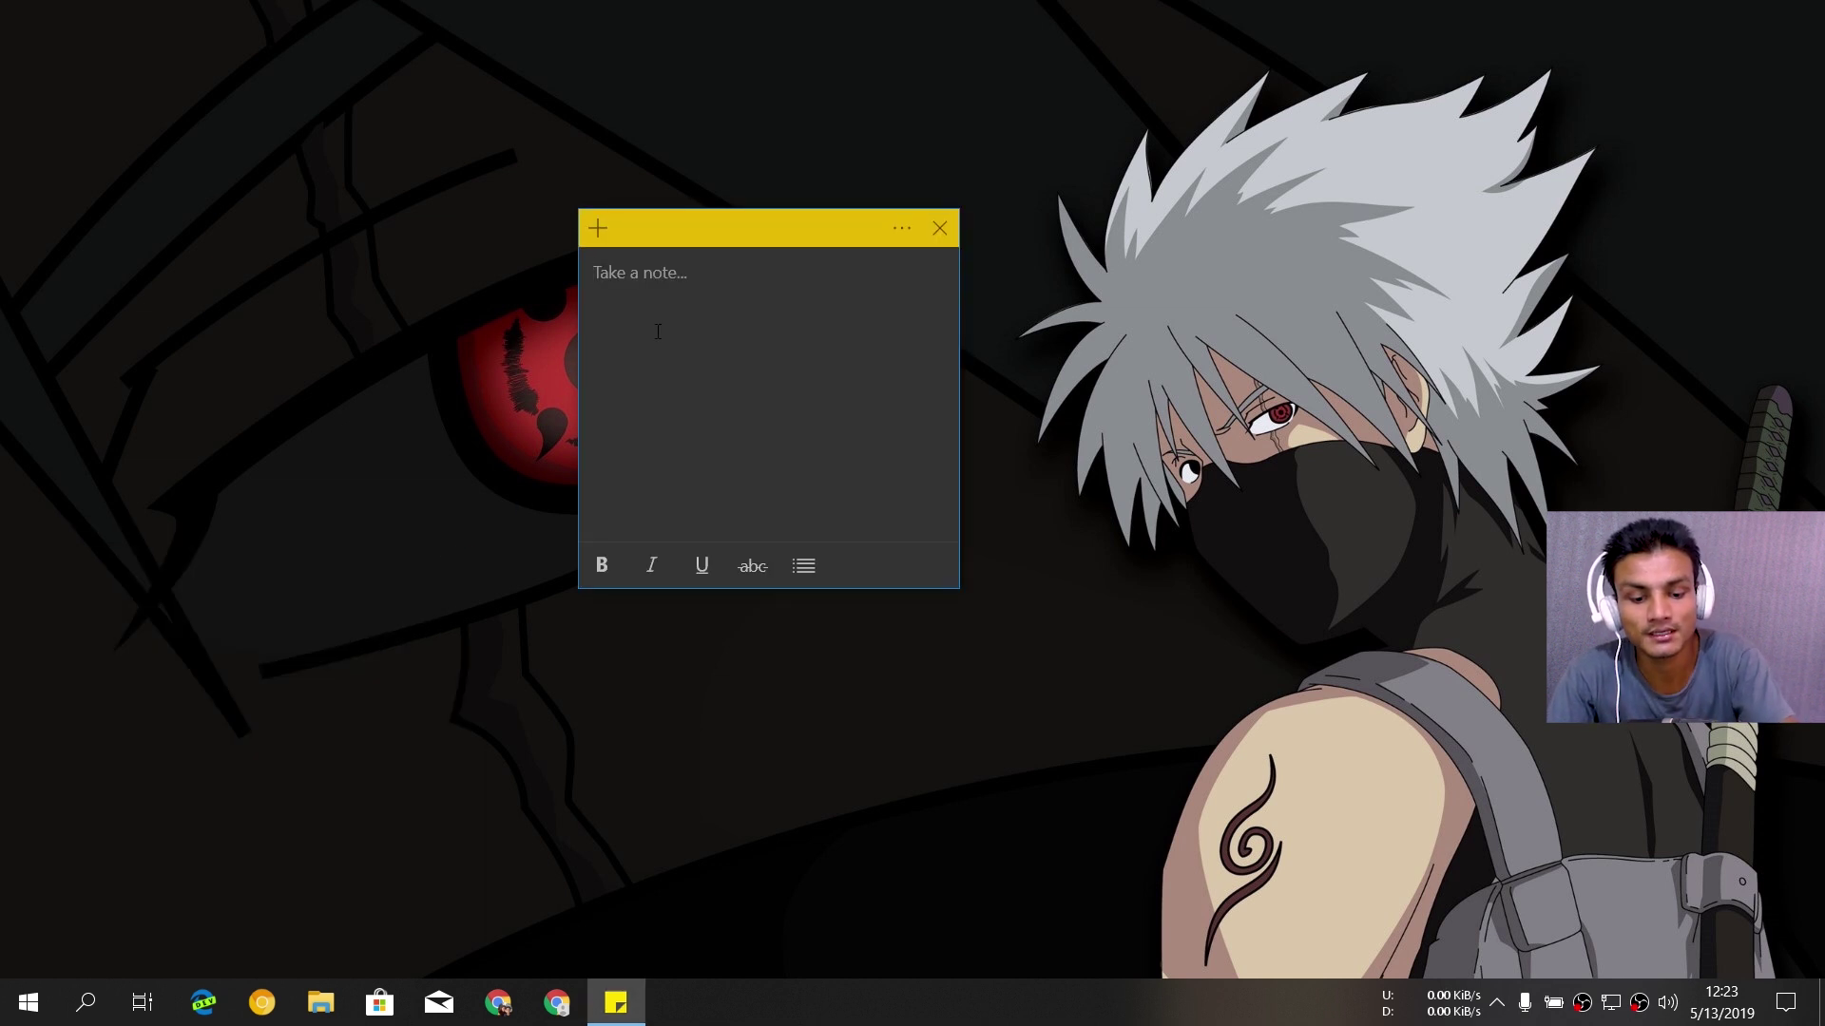
{"action": "key", "text": "super+period"}
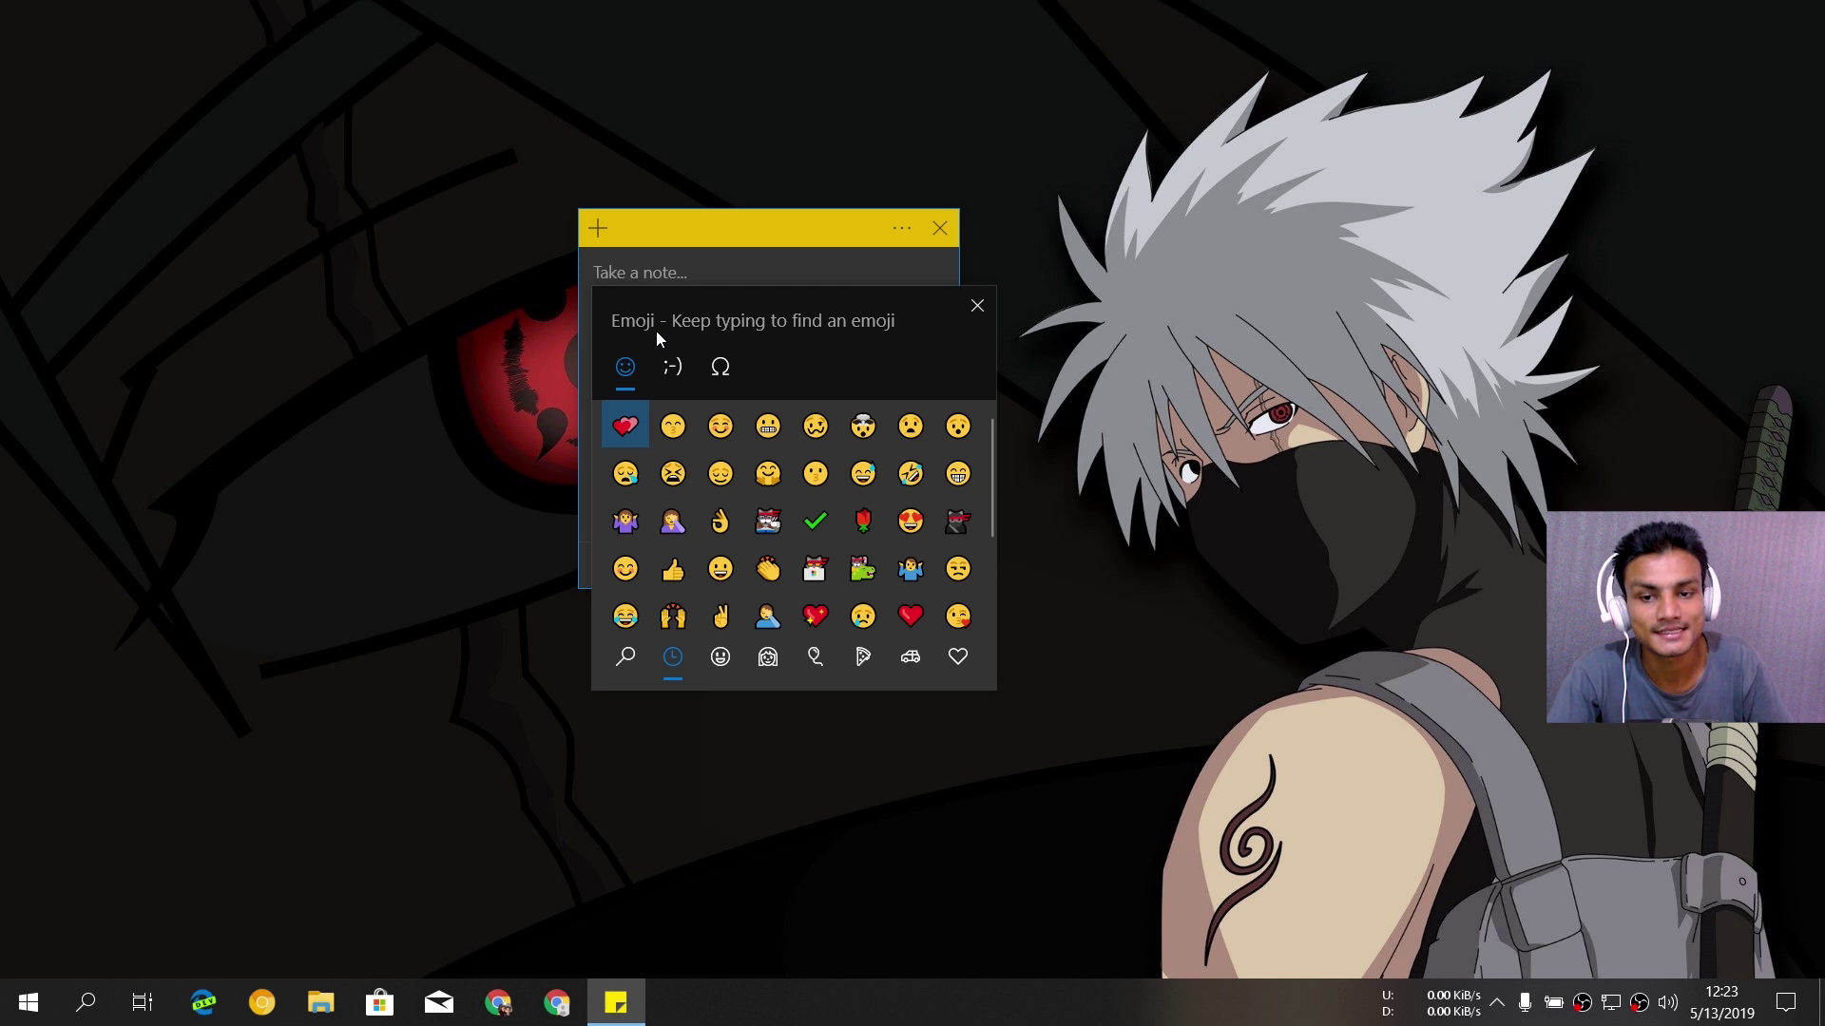
{"action": "left_click", "coordinate": [979, 306]}
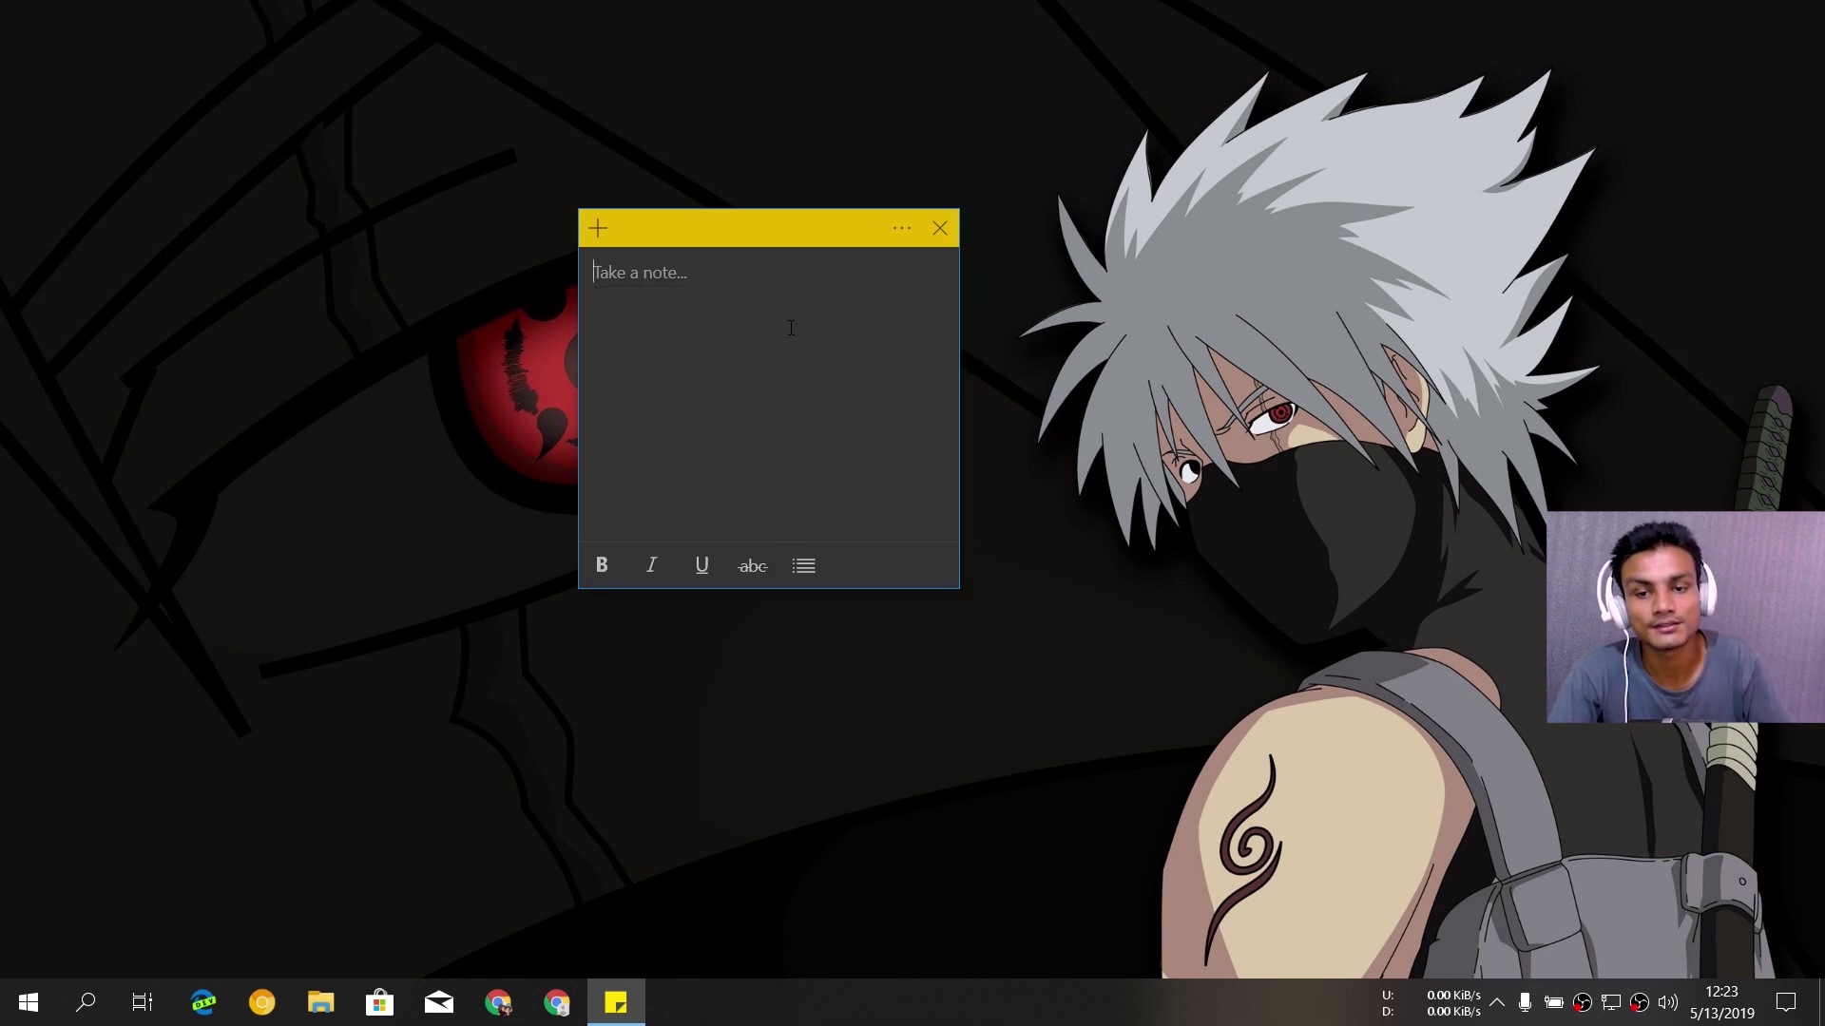
{"action": "key", "text": "super+period"}
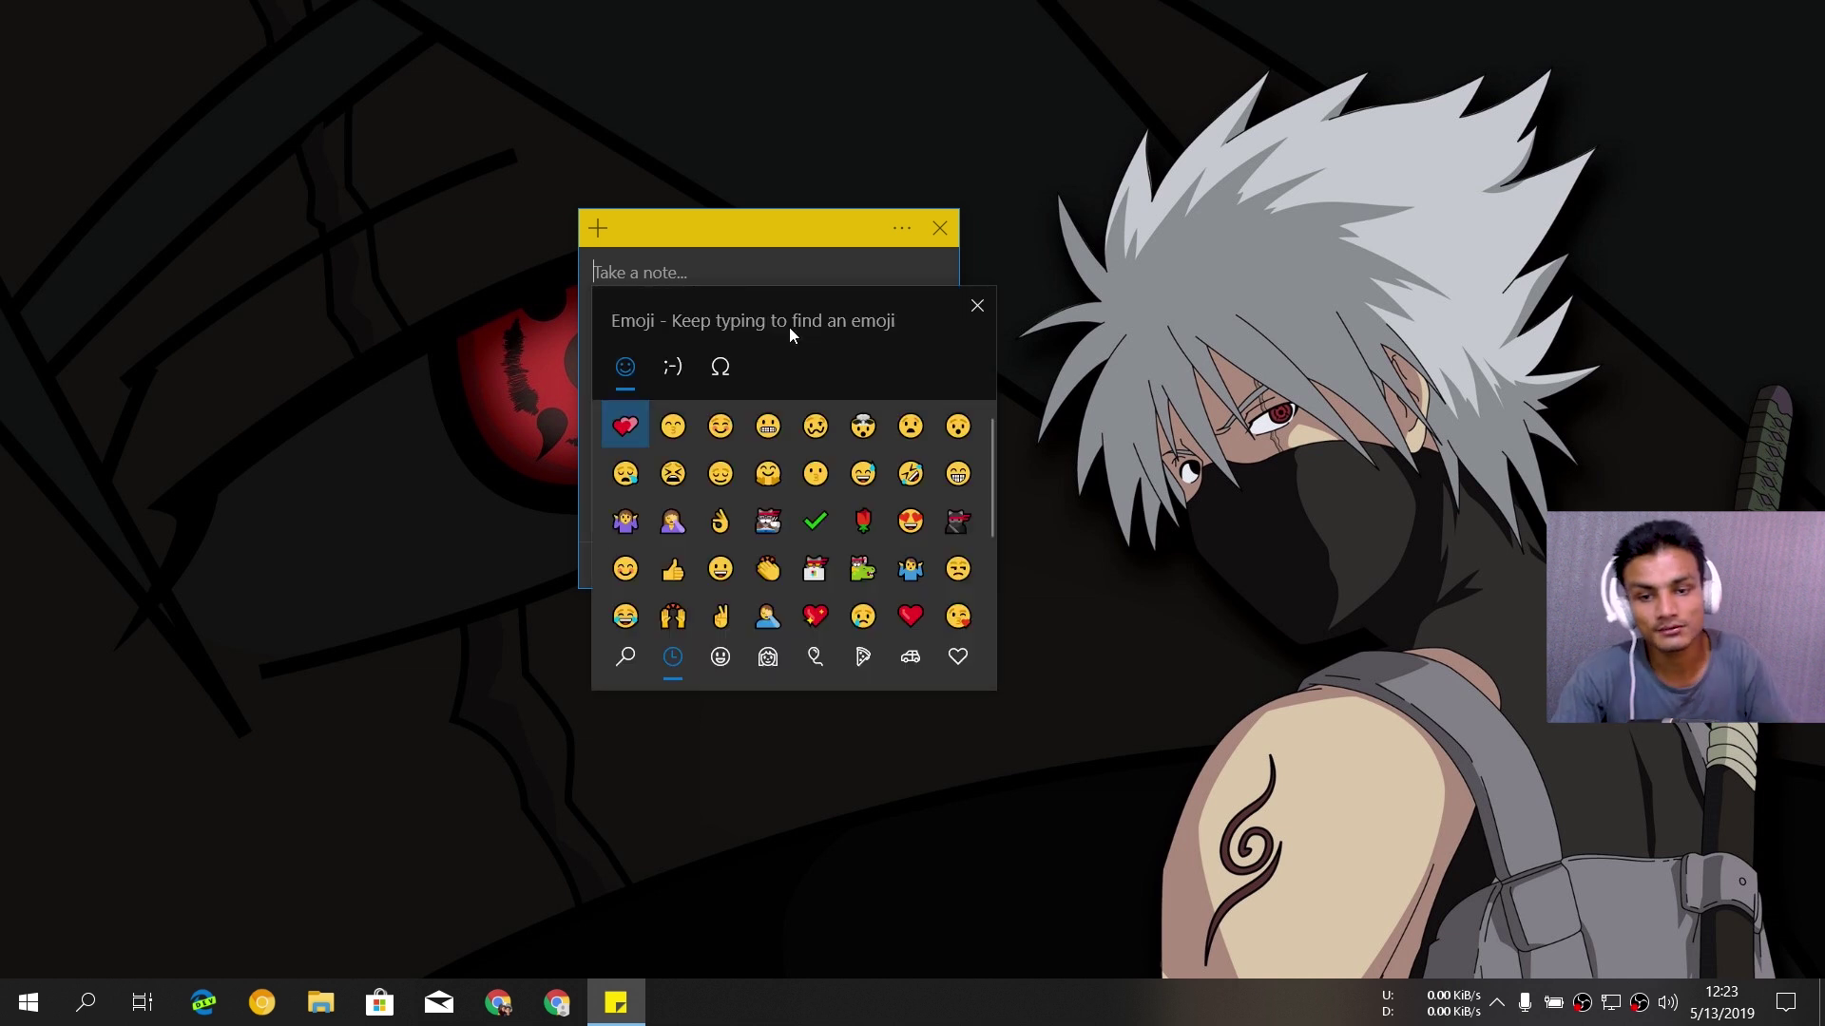
- Add emojis to the note: kissing, grimacing, hushed, smiling, relieved and tired faces, check mark, OK hand, dragons
{"action": "left_click", "coordinate": [673, 426]}
{"action": "double_click", "coordinate": [767, 426]}
{"action": "left_click", "coordinate": [814, 473]}
{"action": "left_click_drag", "start_coordinate": [821, 310], "coordinate": [890, 567]}
{"action": "left_click", "coordinate": [790, 682]}
{"action": "left_click", "coordinate": [790, 730]}
{"action": "left_click", "coordinate": [742, 730]}
{"action": "left_click", "coordinate": [884, 730]}
{"action": "left_click", "coordinate": [884, 778]}
{"action": "left_click", "coordinate": [789, 777]}
{"action": "double_click", "coordinate": [932, 825]}
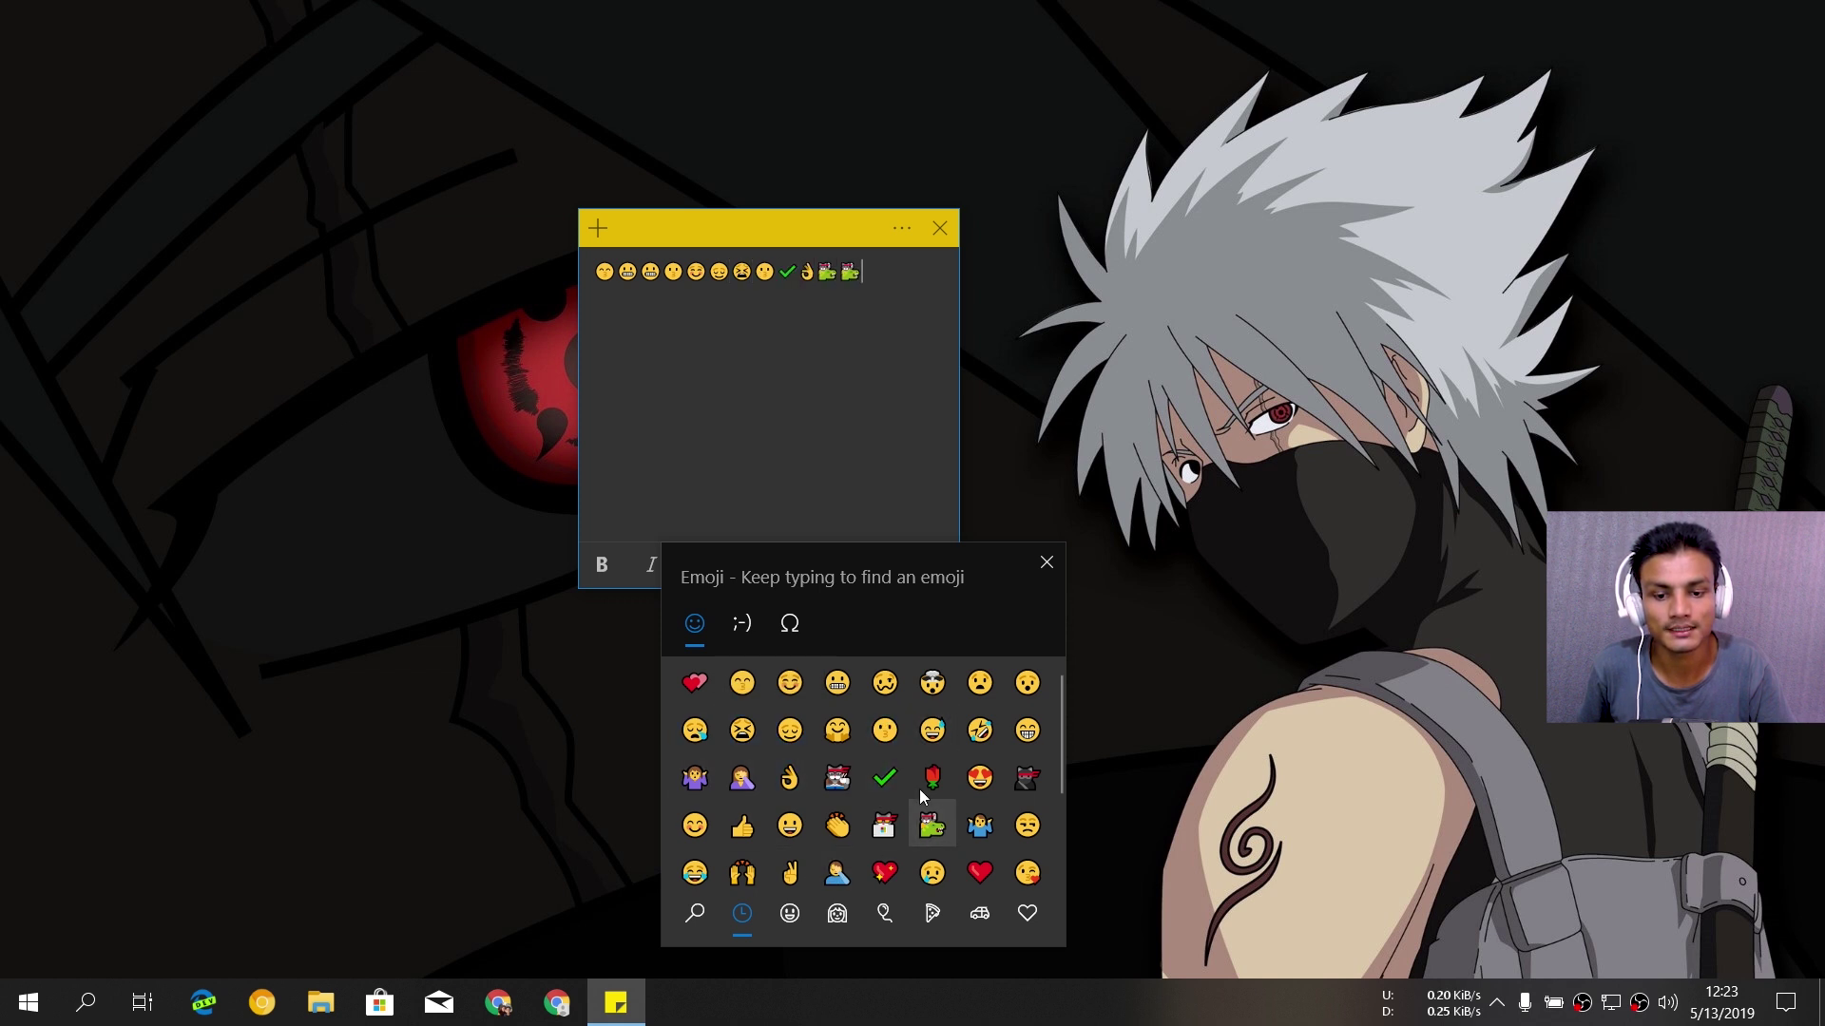
- Add the kaomoji :), ^_^, ^0^, :-P, :D and :-D twice to the note
{"action": "left_click", "coordinate": [755, 626]}
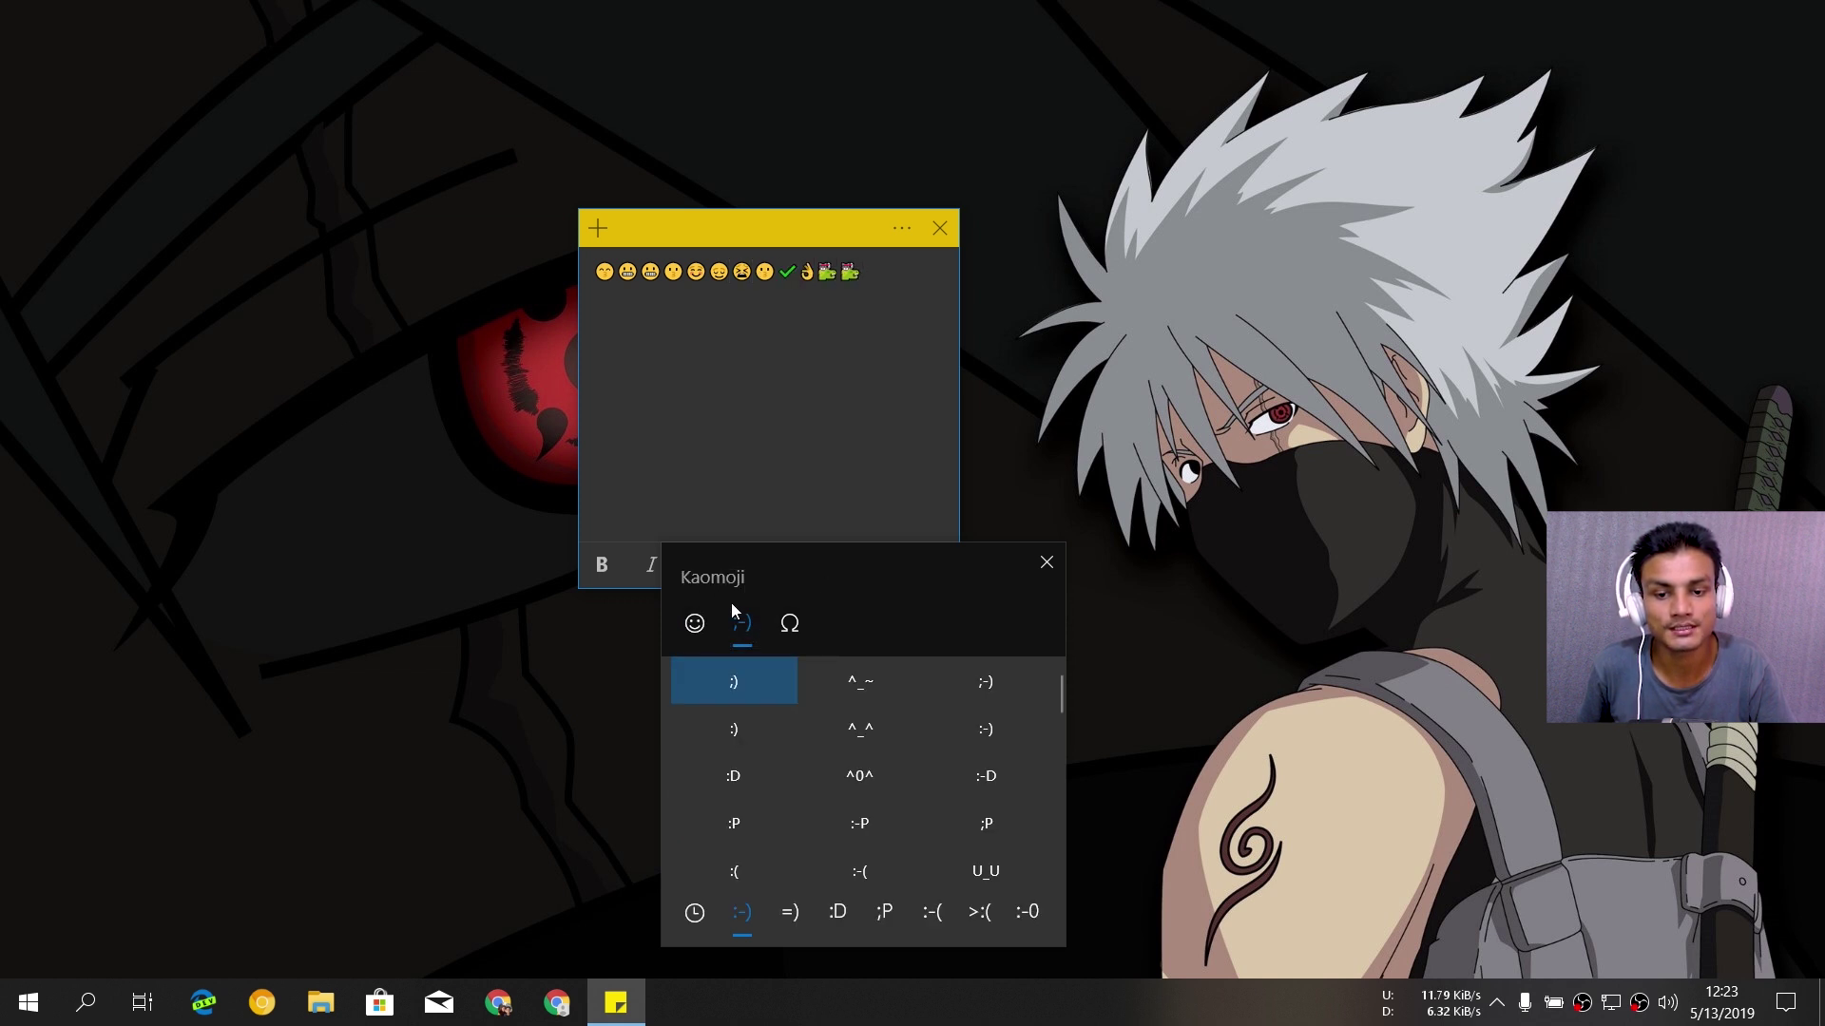
{"action": "left_click", "coordinate": [755, 724]}
{"action": "left_click", "coordinate": [860, 729]}
{"action": "left_click", "coordinate": [860, 777]}
{"action": "left_click", "coordinate": [861, 824]}
{"action": "left_click", "coordinate": [751, 784]}
{"action": "left_click", "coordinate": [955, 784]}
{"action": "left_click", "coordinate": [955, 784]}
- Add the Latin letters c, C and C from the Symbols collection
{"action": "left_click", "coordinate": [795, 624]}
{"action": "left_click", "coordinate": [823, 819]}
{"action": "left_click", "coordinate": [789, 819]}
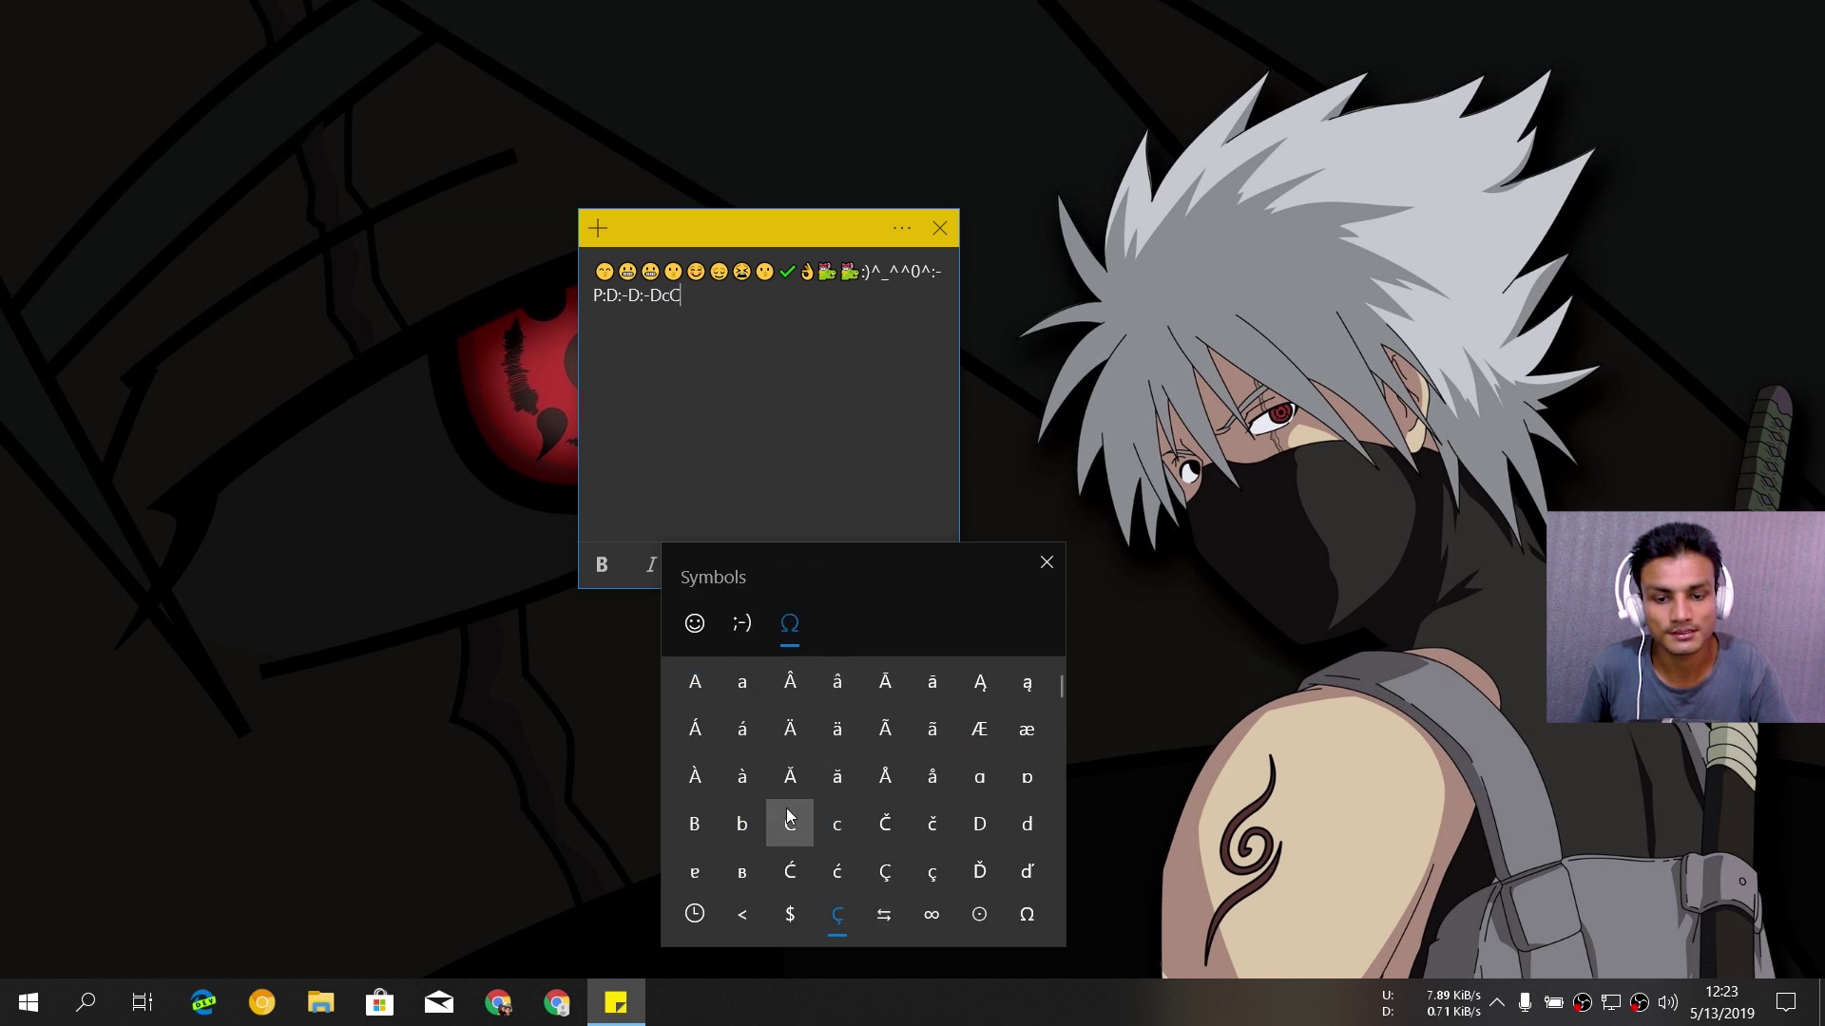
{"action": "left_click", "coordinate": [789, 820]}
- Append currency symbols ₲, ৳, ৭ and two more to the note
{"action": "left_click", "coordinate": [789, 912]}
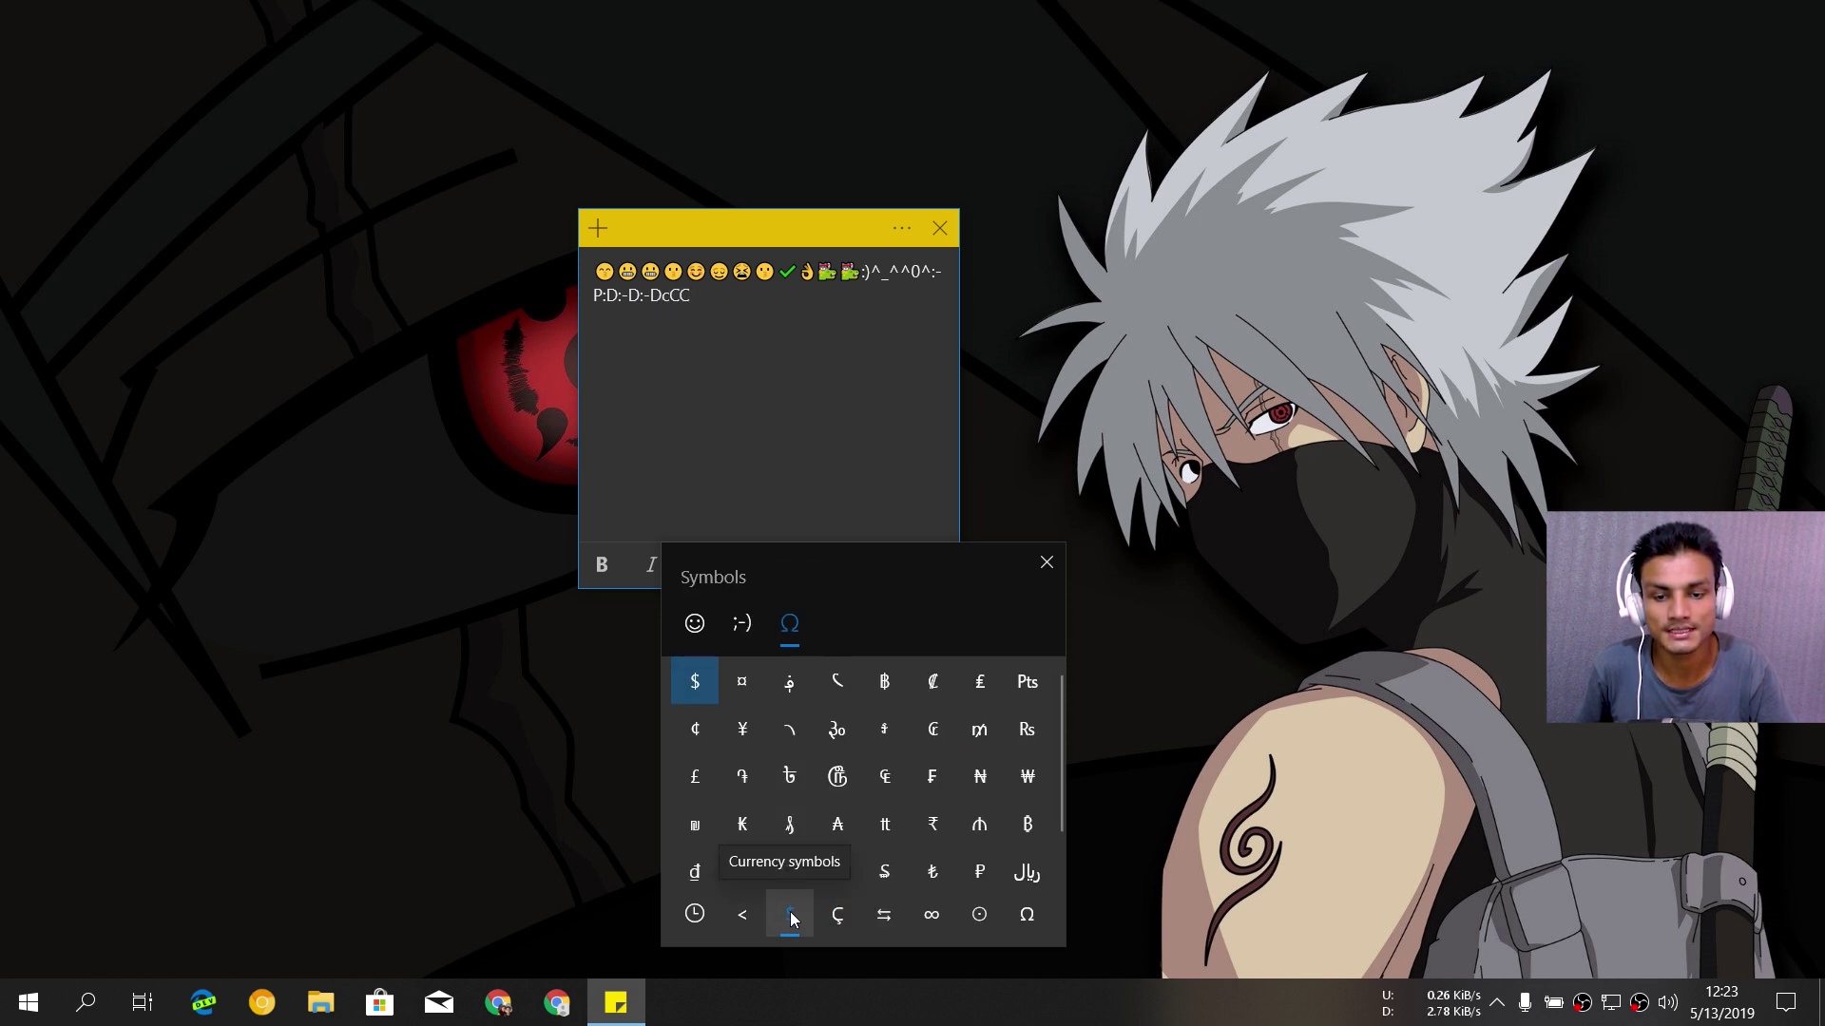
{"action": "left_click", "coordinate": [837, 777]}
{"action": "left_click", "coordinate": [788, 776]}
{"action": "left_click", "coordinate": [742, 777]}
{"action": "left_click", "coordinate": [979, 777]}
{"action": "left_click", "coordinate": [932, 776]}
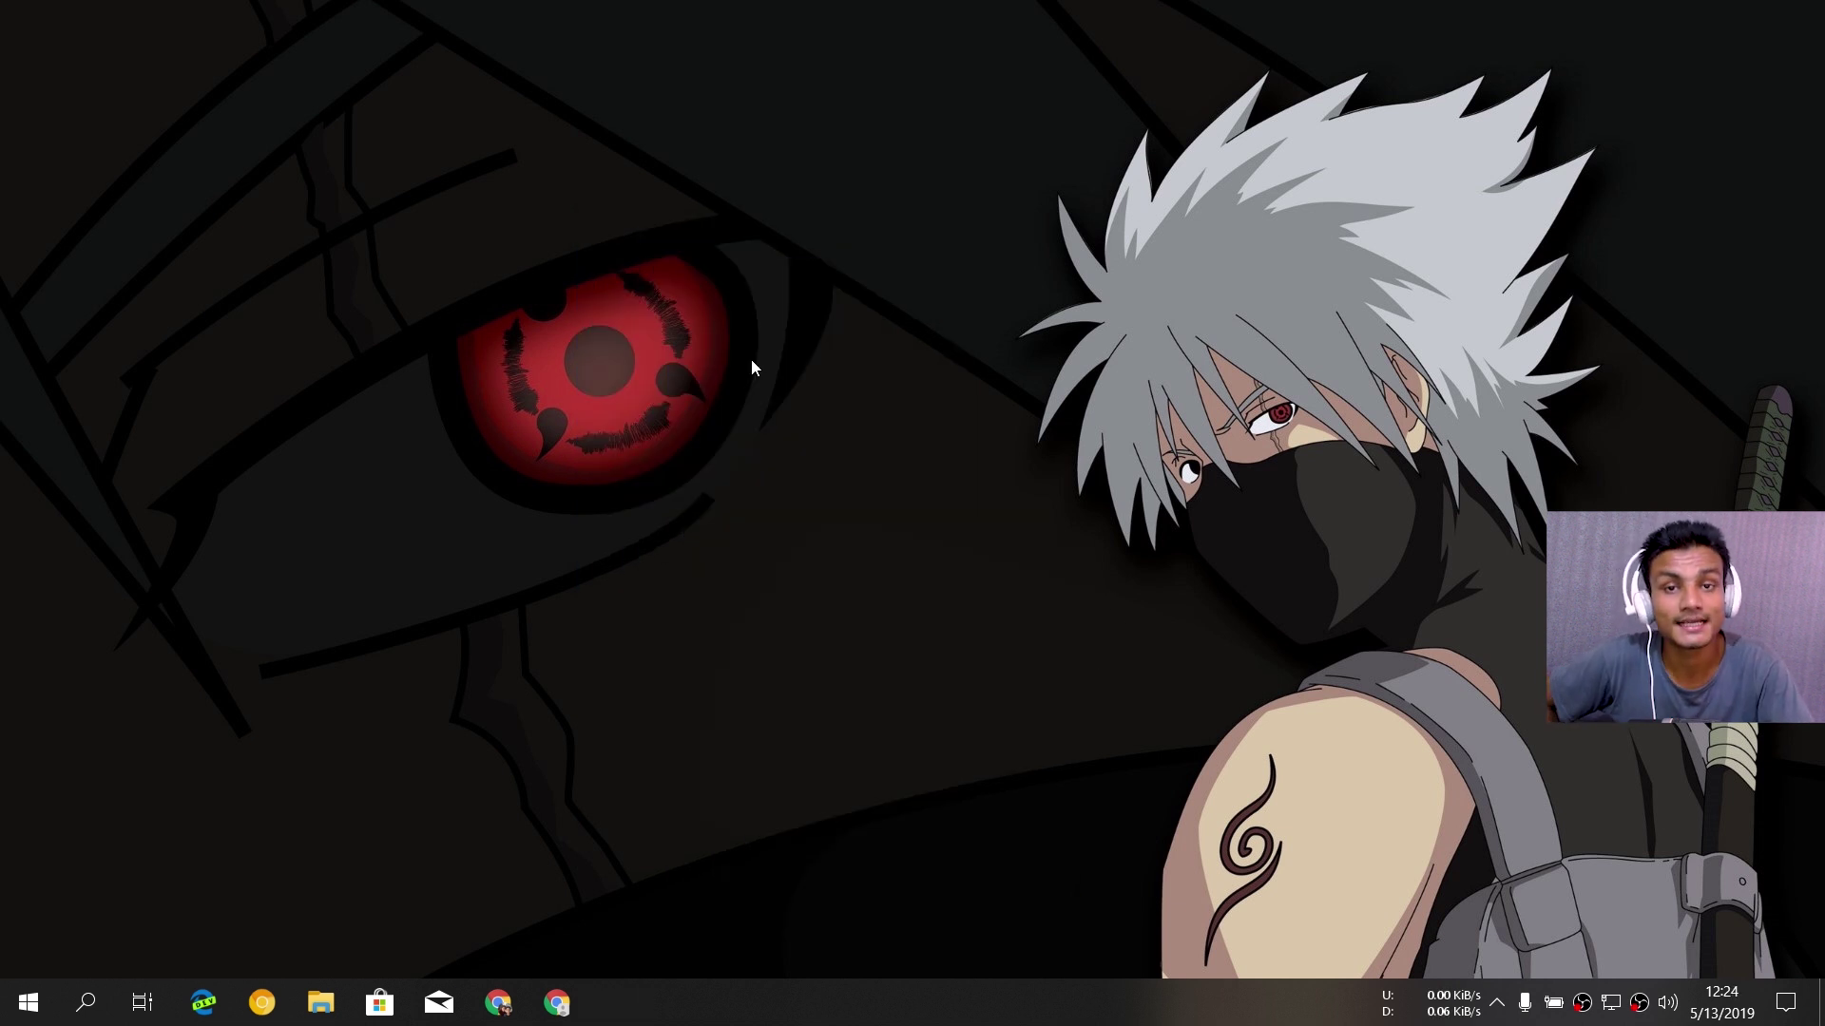